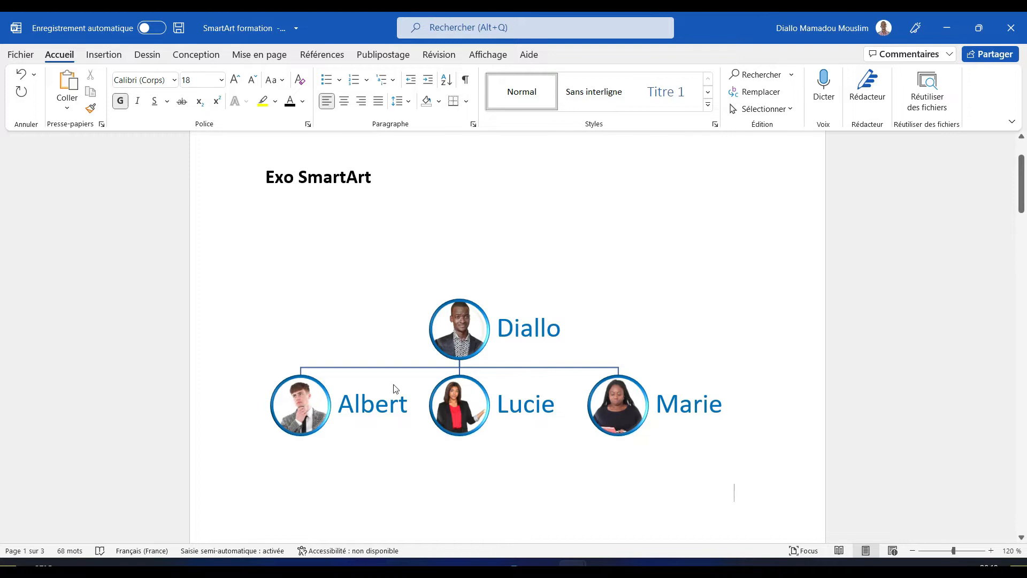
pyautogui.moveTo(1022, 202)
pyautogui.mouseDown()
pyautogui.moveTo(1025, 218)
pyautogui.moveTo(1024, 200)
pyautogui.mouseUp()
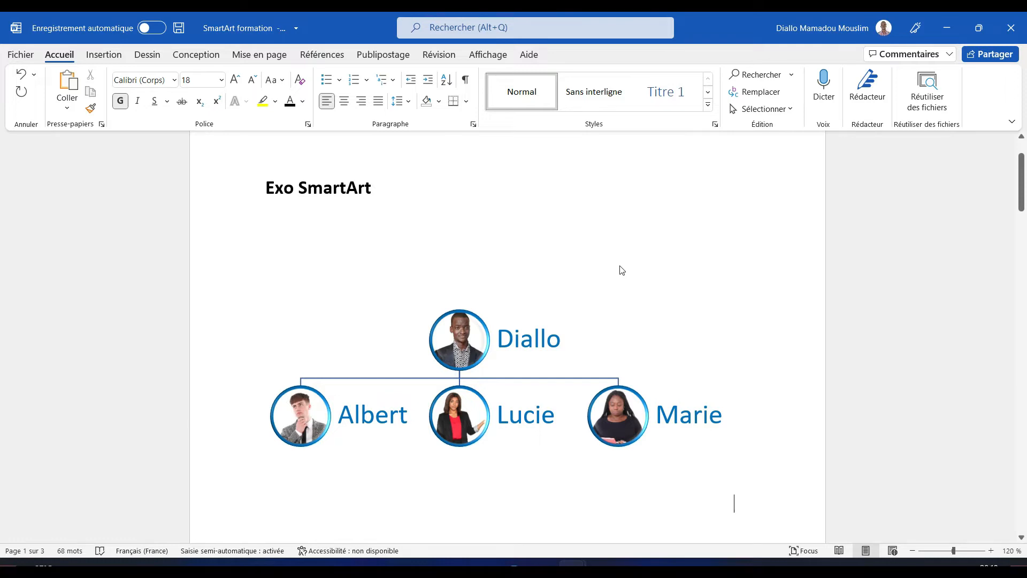
pyautogui.moveTo(1021, 182); pyautogui.dragTo(1022, 186)
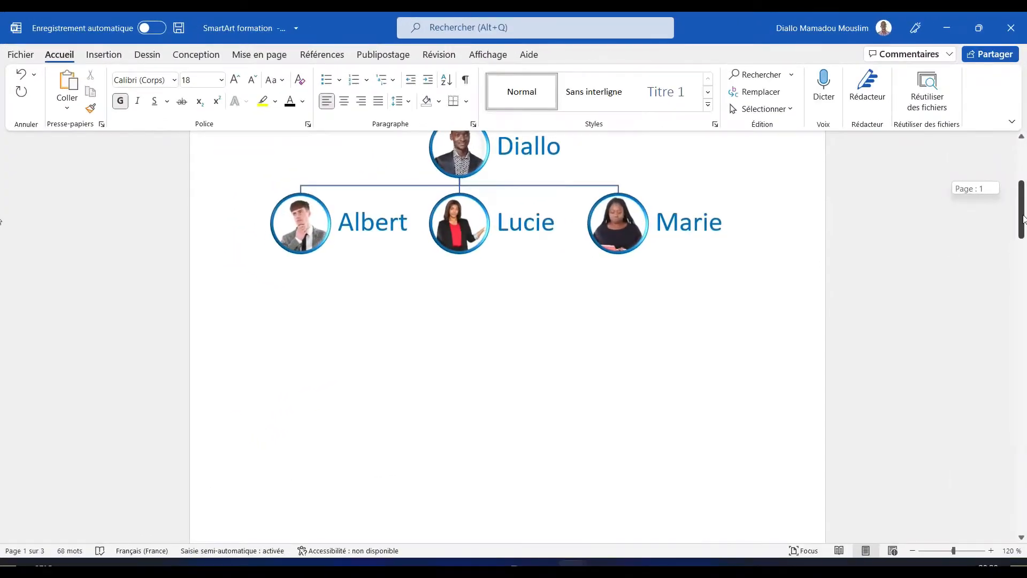
pyautogui.scroll(3, 1023, 205)
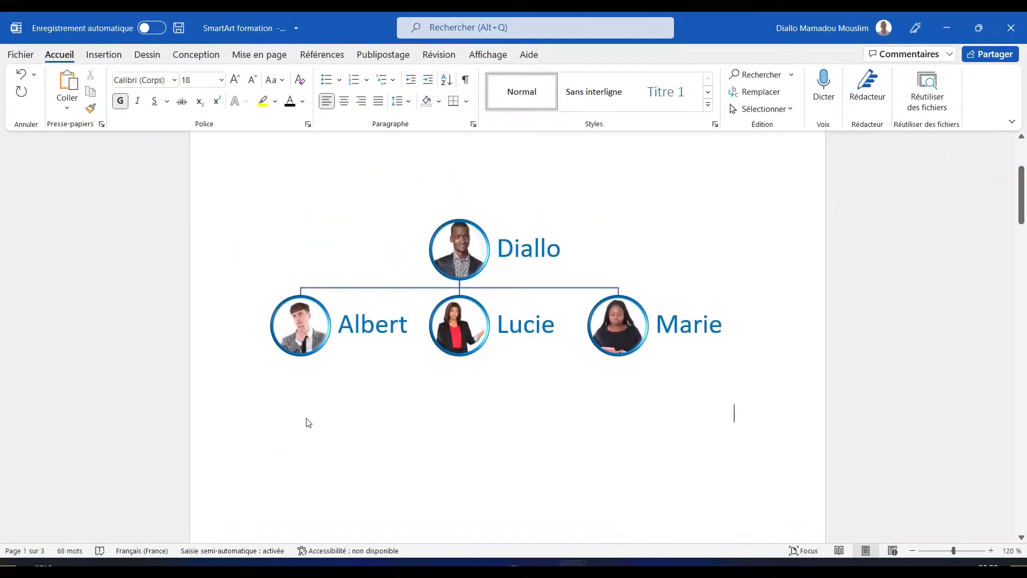
pyautogui.write('----------------')
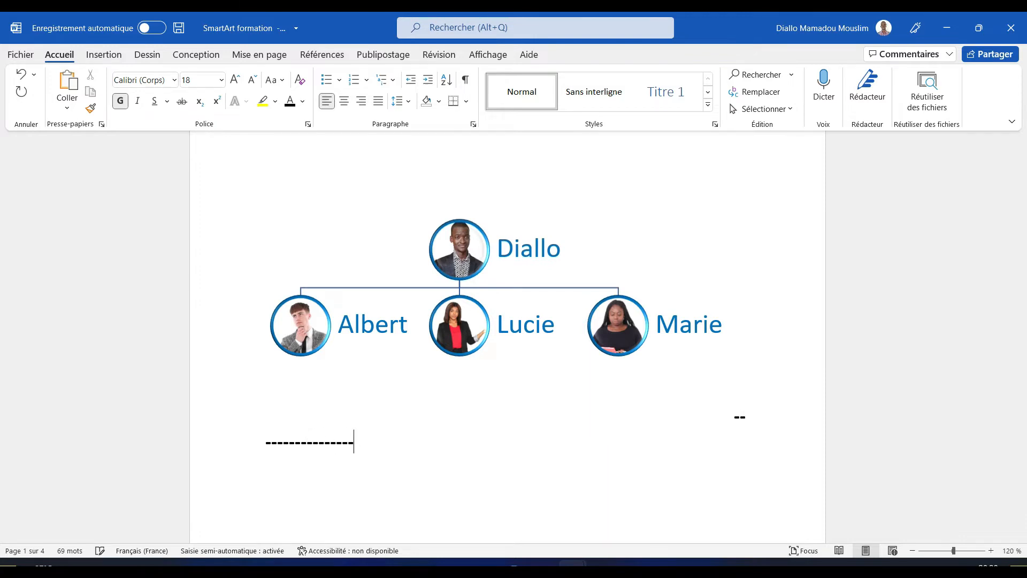
pyautogui.hotkey('ctrl', 'z')
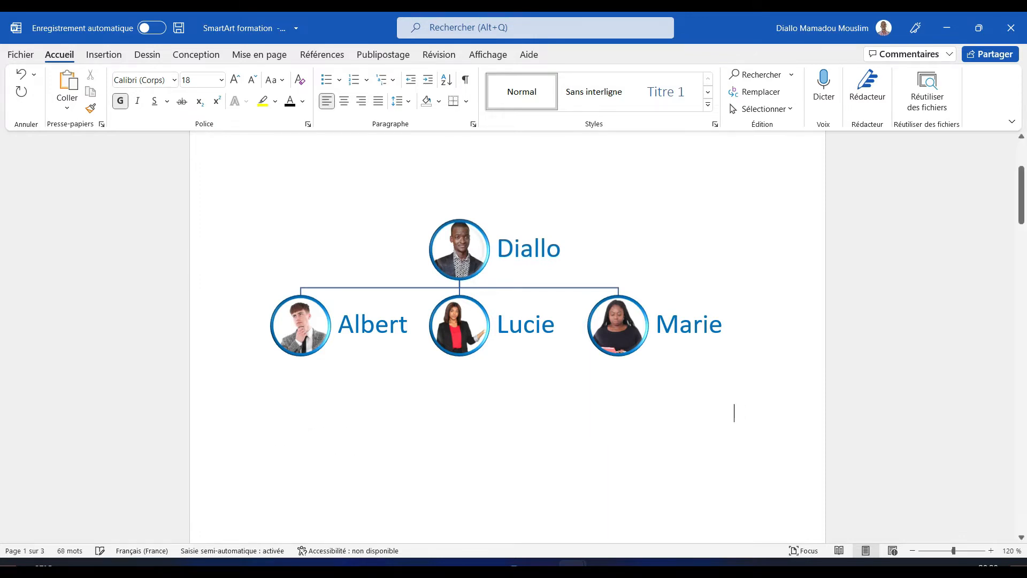
pyautogui.click(466, 80)
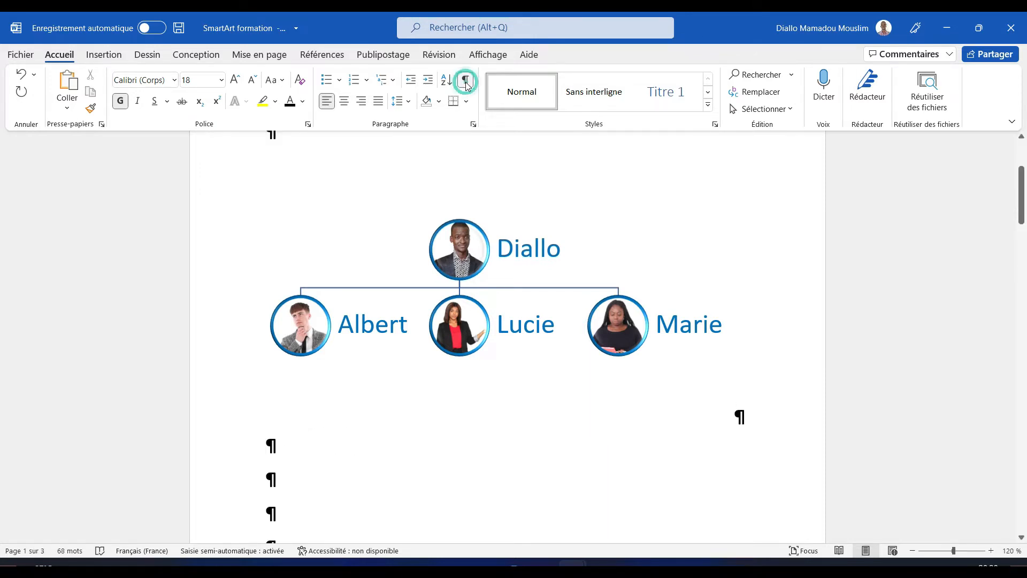
pyautogui.hotkey('shift', 'Left')
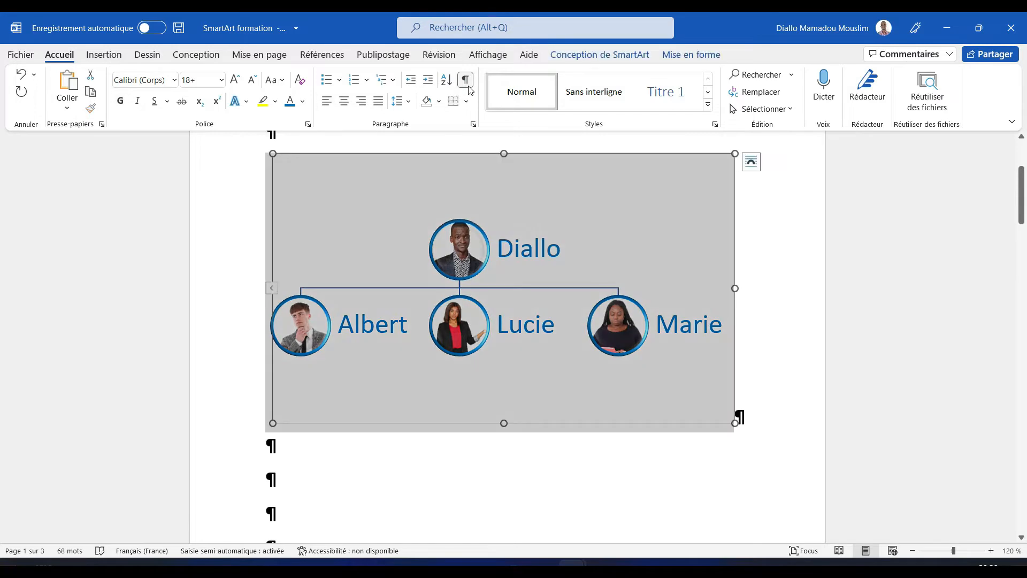
pyautogui.hotkey('shift', 'Right')
pyautogui.click(466, 83)
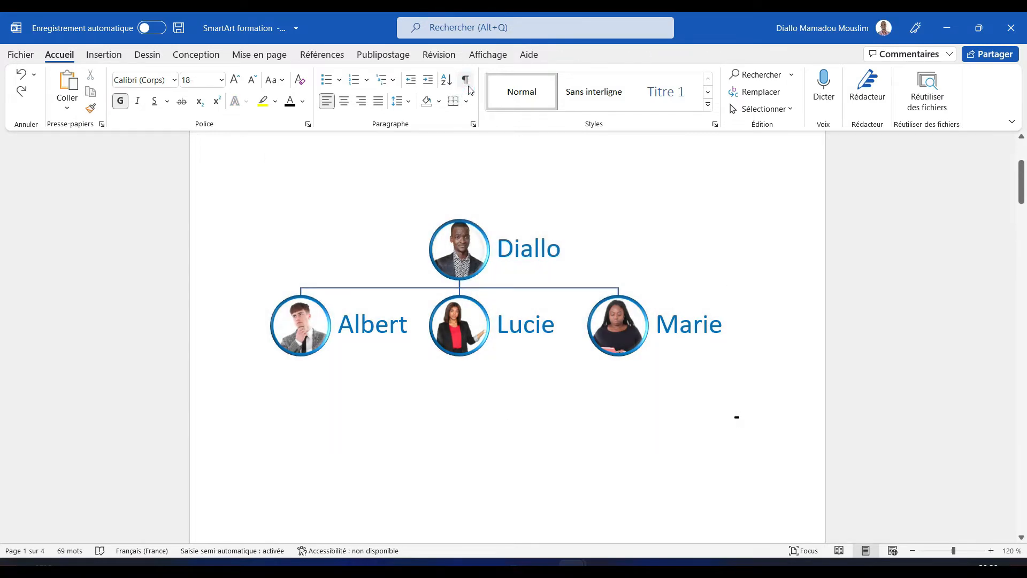
# Create a full-width horizontal line on its own paragraph beneath the existing organization chart from a row of hyphens
pyautogui.press('Return')
pyautogui.write('----------------------------------------')
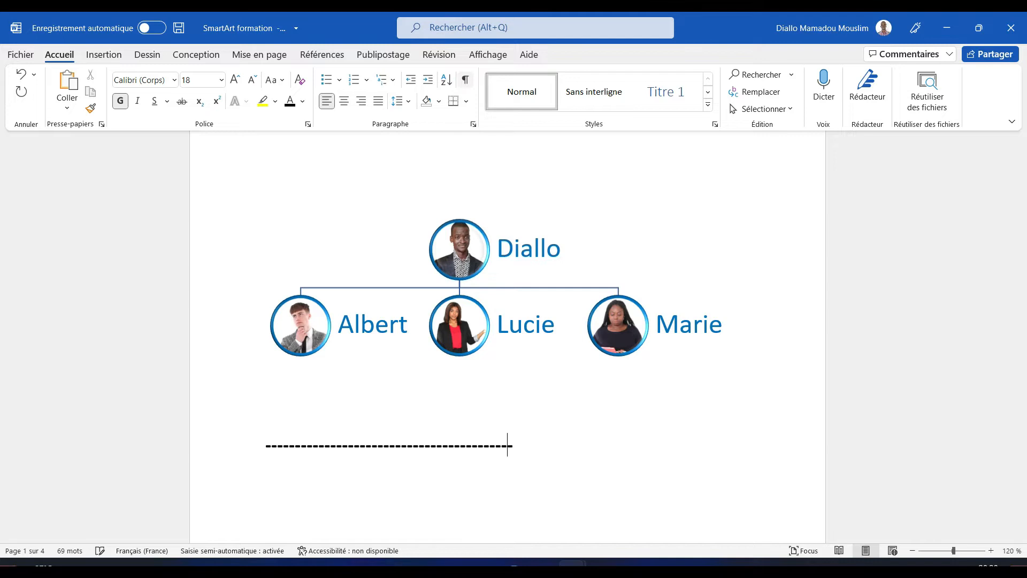
pyautogui.write('------------------------------------------------------------------------------------------------------------------------')
pyautogui.press('Return')
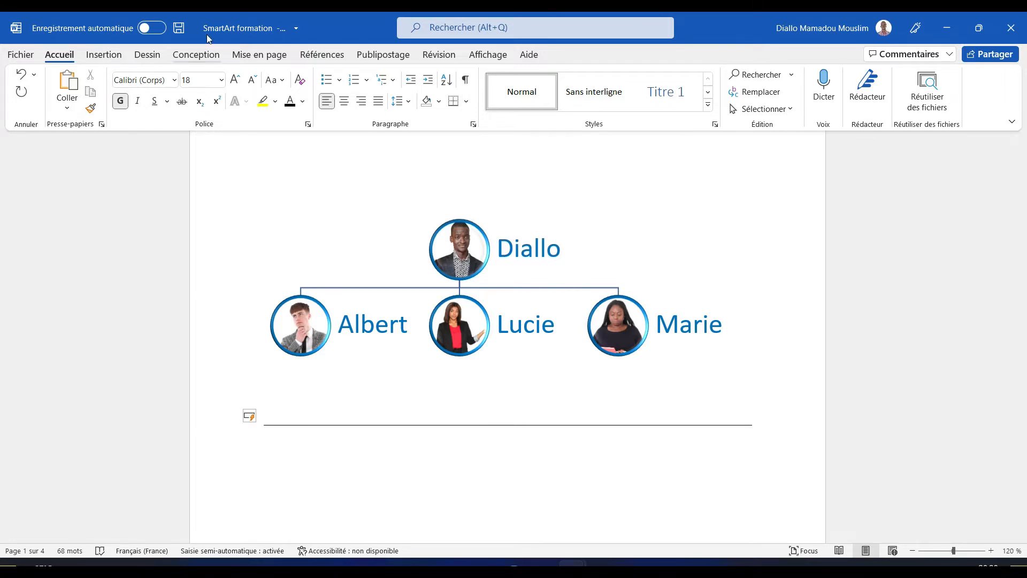
# Insert the "Hiérarchie avec images rondes" SmartArt graphic from the Hiérarchie category below the horizontal line
pyautogui.click(105, 58)
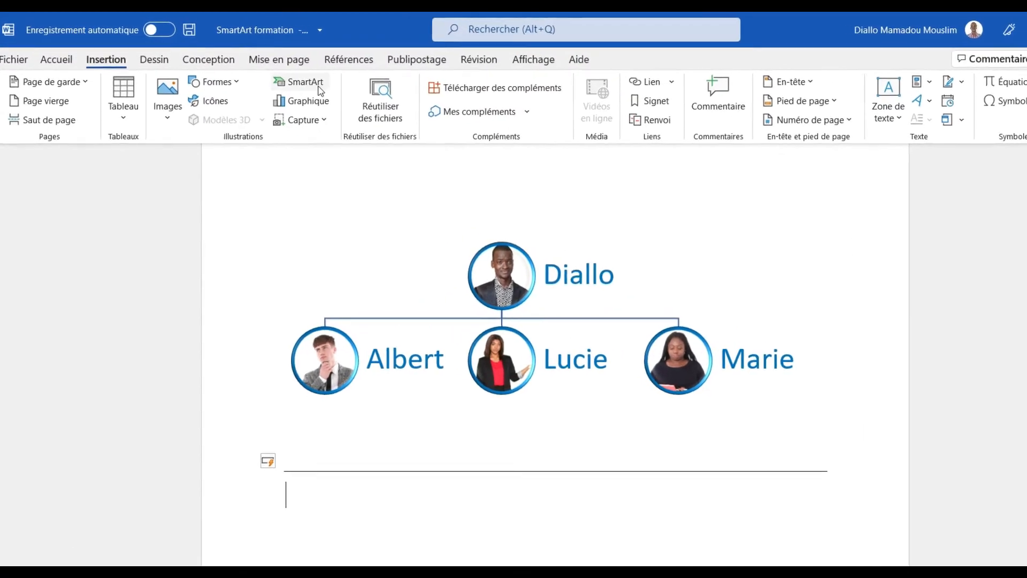
pyautogui.click(333, 90)
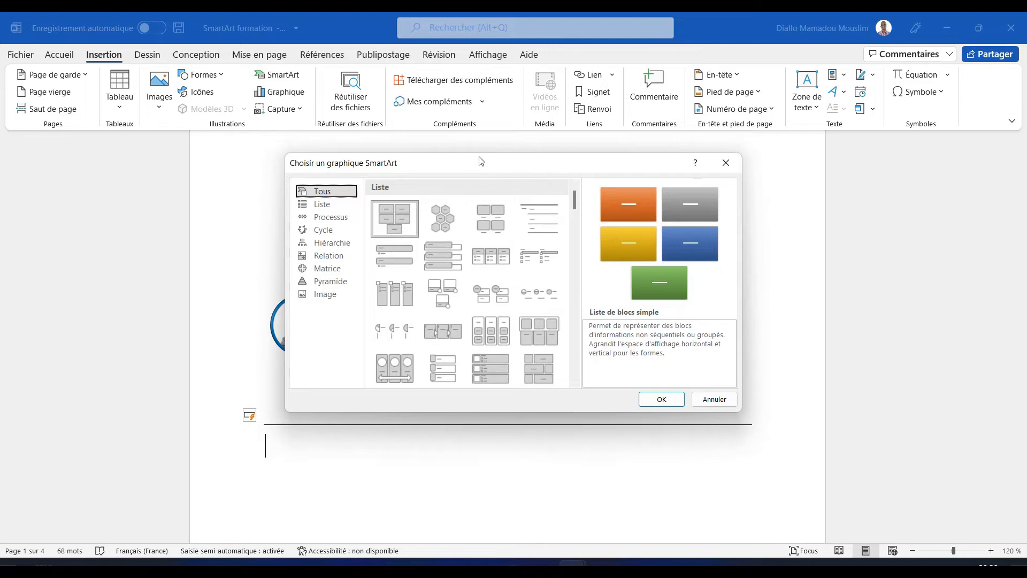
pyautogui.moveTo(482, 162); pyautogui.dragTo(760, 159)
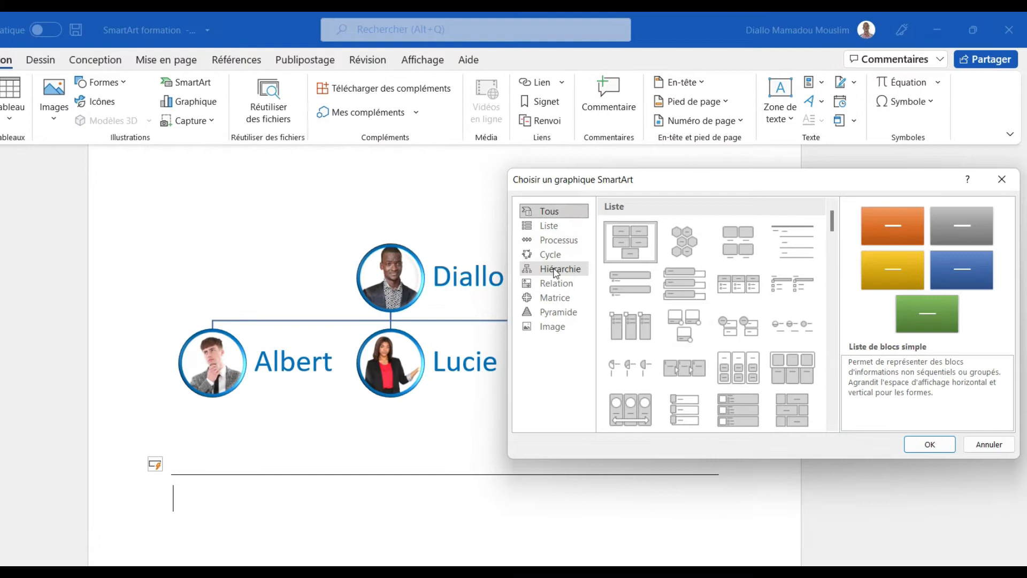
pyautogui.click(608, 244)
pyautogui.click(556, 273)
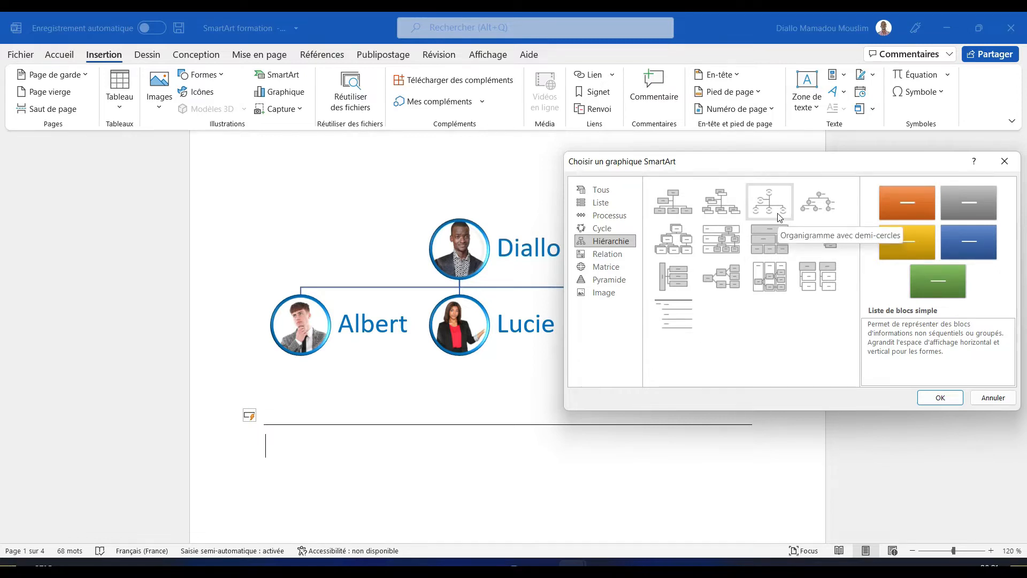
pyautogui.click(817, 202)
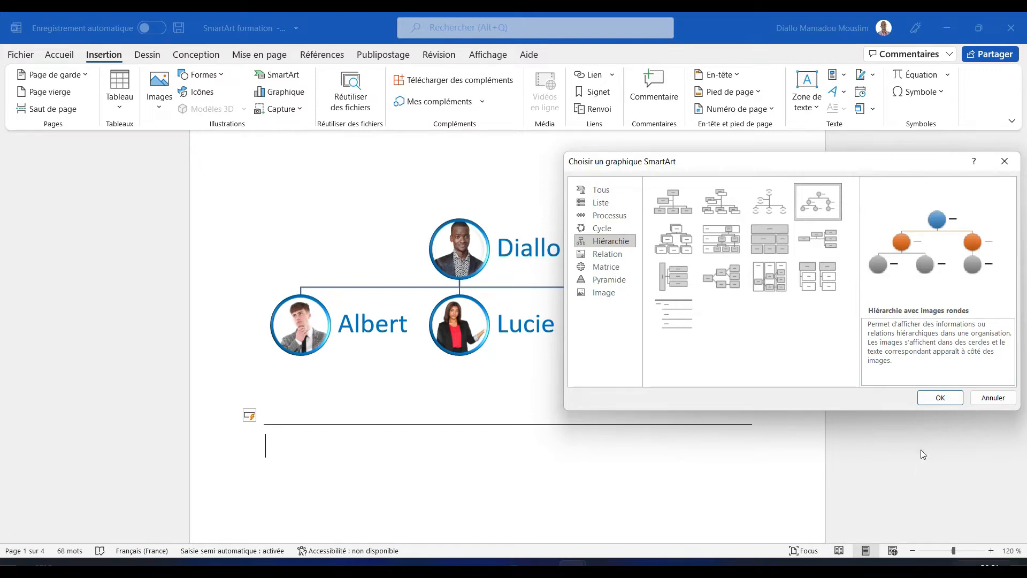
pyautogui.click(929, 397)
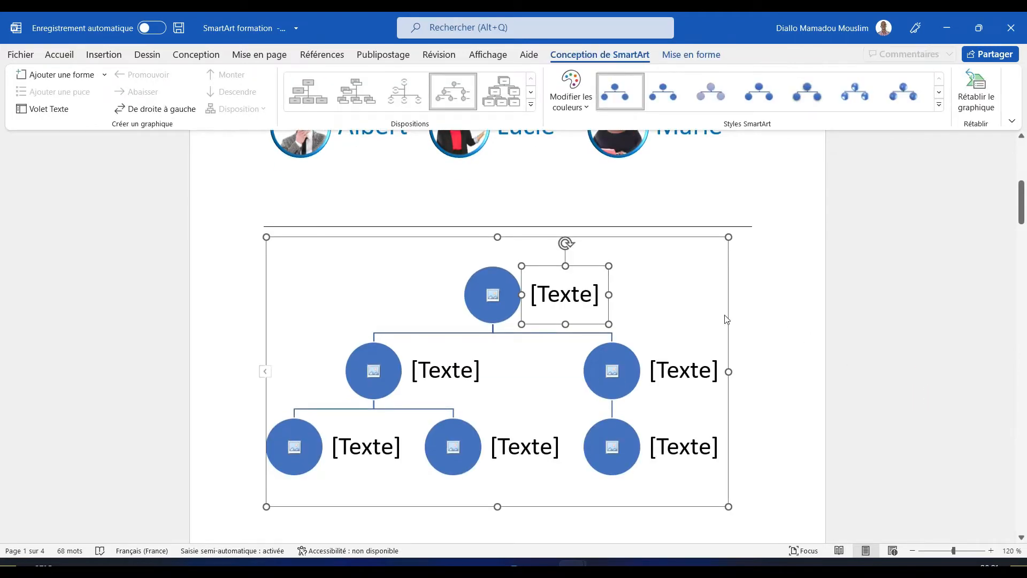
# Enter the team leader's name from the model chart in the top-level text placeholder of the new SmartArt
pyautogui.scroll(3, 1022, 204)
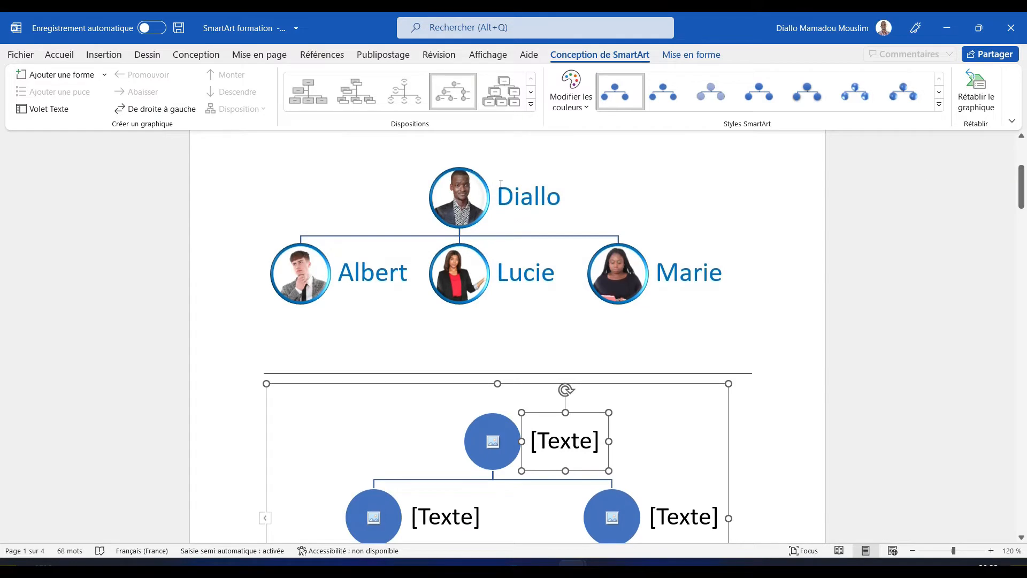
pyautogui.scroll(-4, 937, 266)
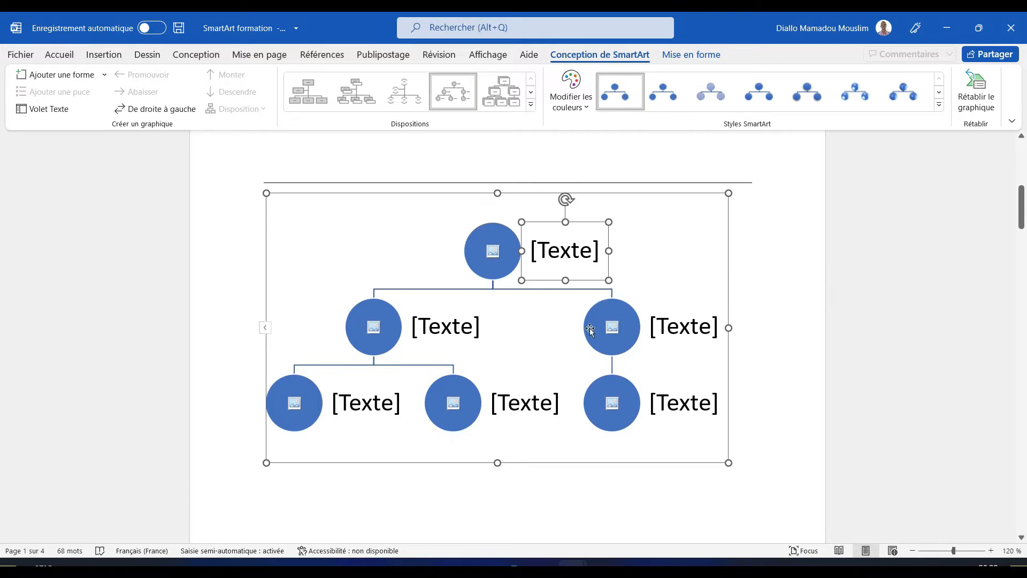
pyautogui.moveTo(1022, 206); pyautogui.dragTo(1022, 202)
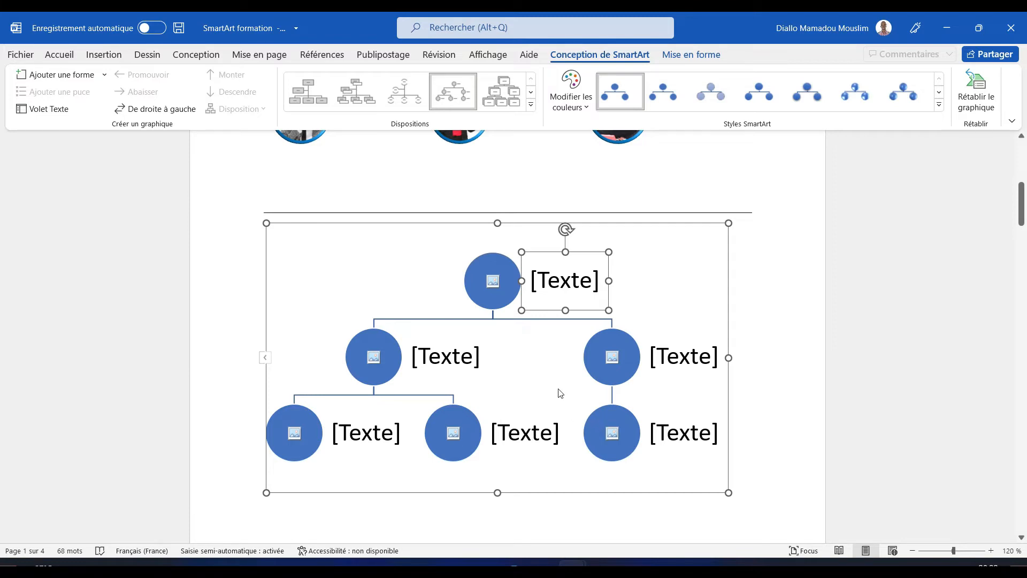
pyautogui.click(553, 280)
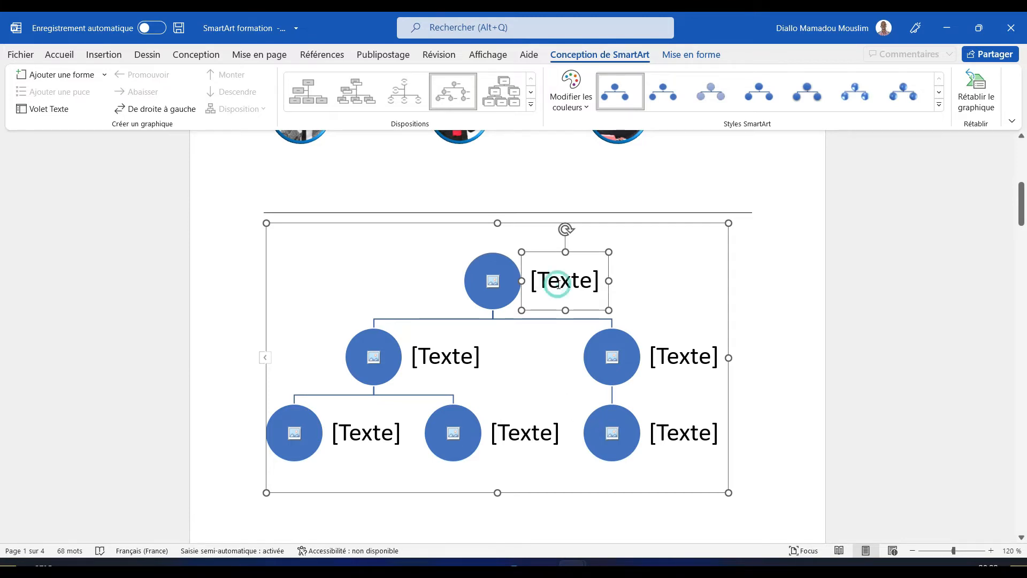
pyautogui.click(554, 281)
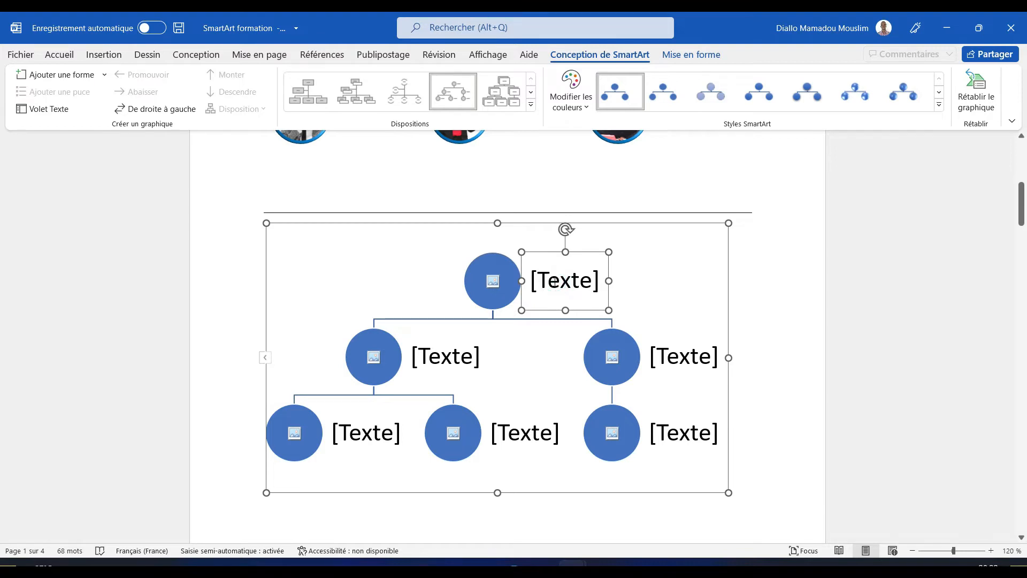
pyautogui.write('D')
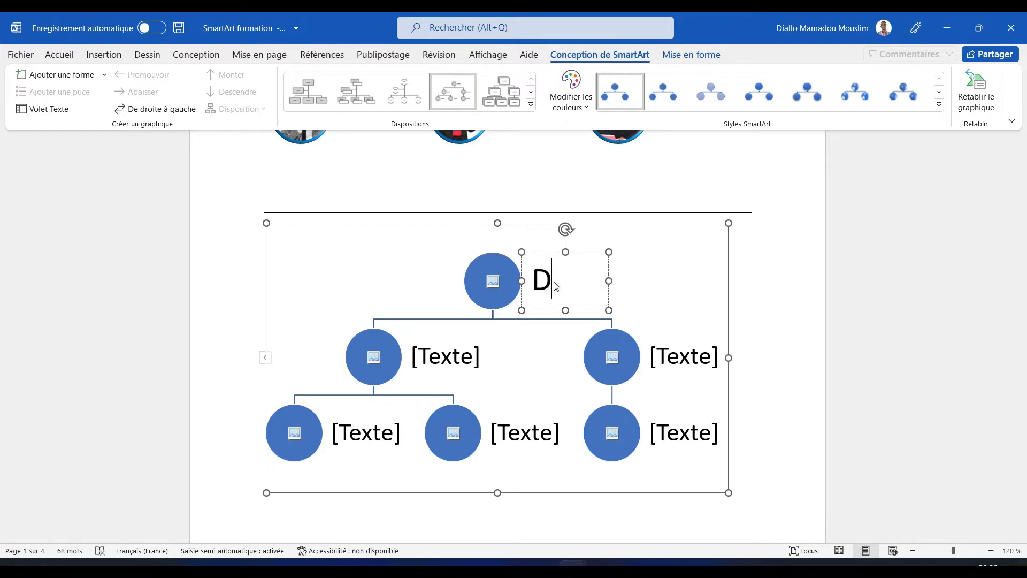
pyautogui.write('iallo')
# Fill in the two second-level text placeholders of the SmartArt with team members' first names
pyautogui.click(451, 360)
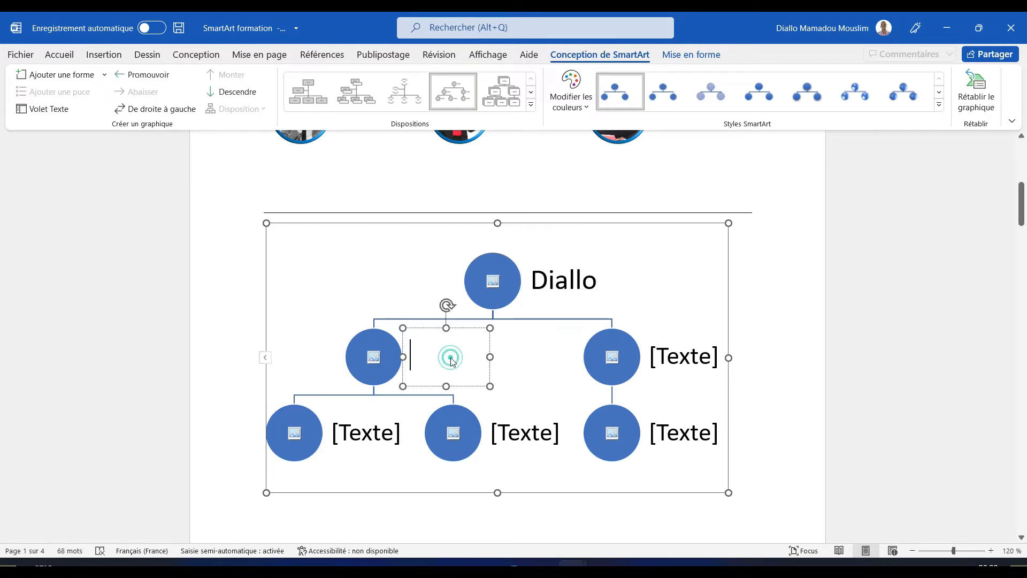
pyautogui.write('Eric')
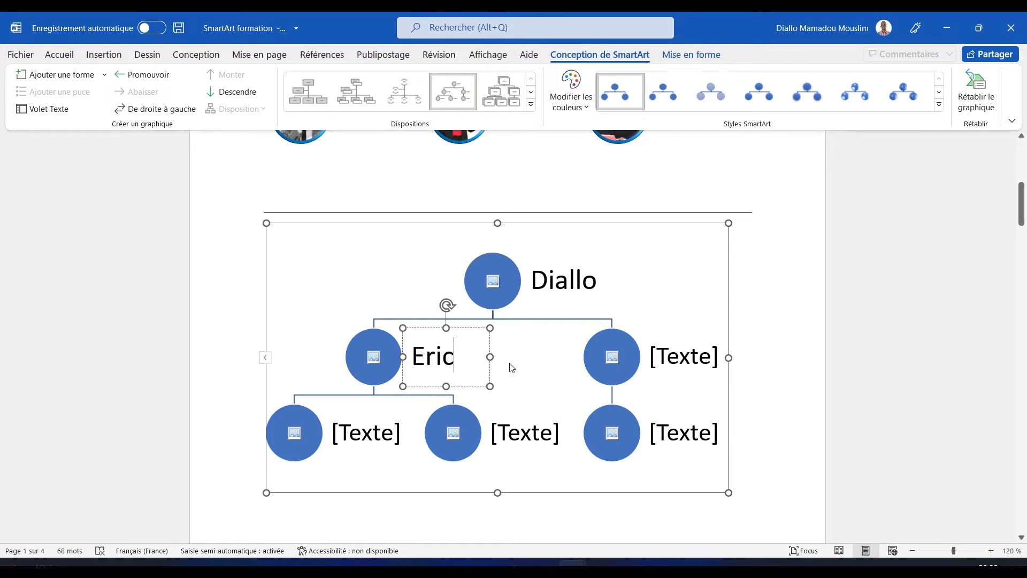
pyautogui.click(717, 328)
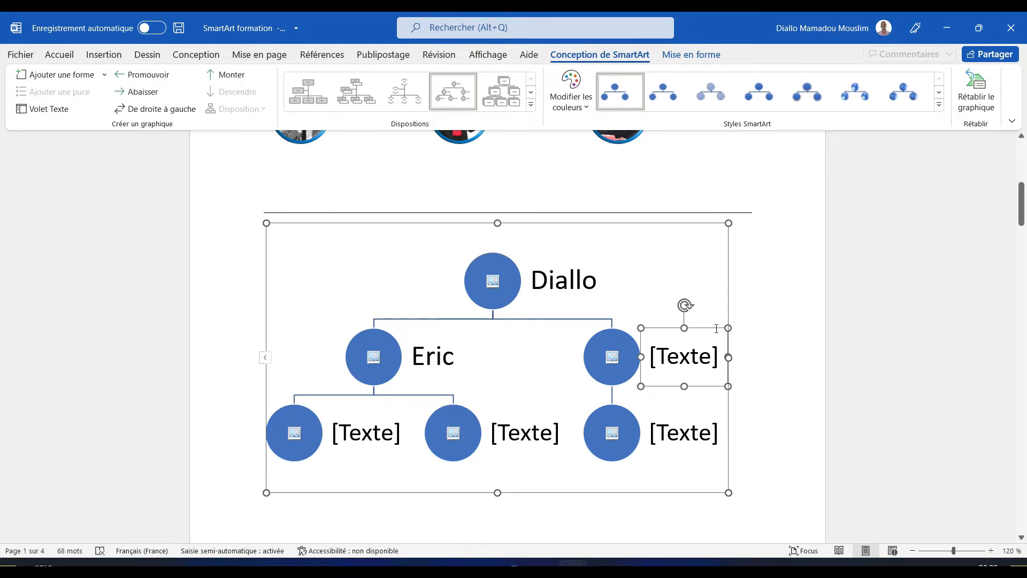
pyautogui.click(673, 356)
pyautogui.write('Lucie')
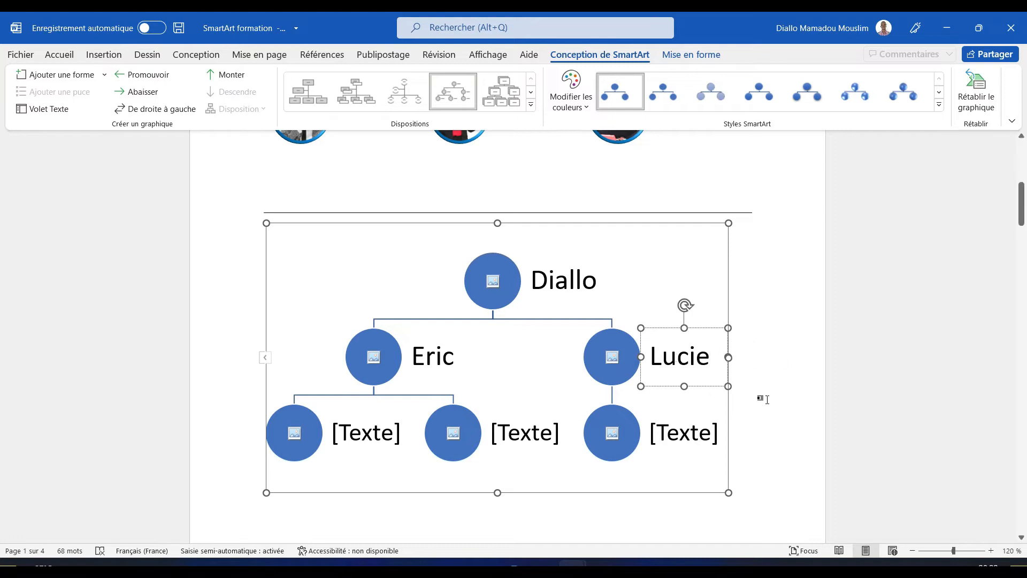
pyautogui.click(460, 449)
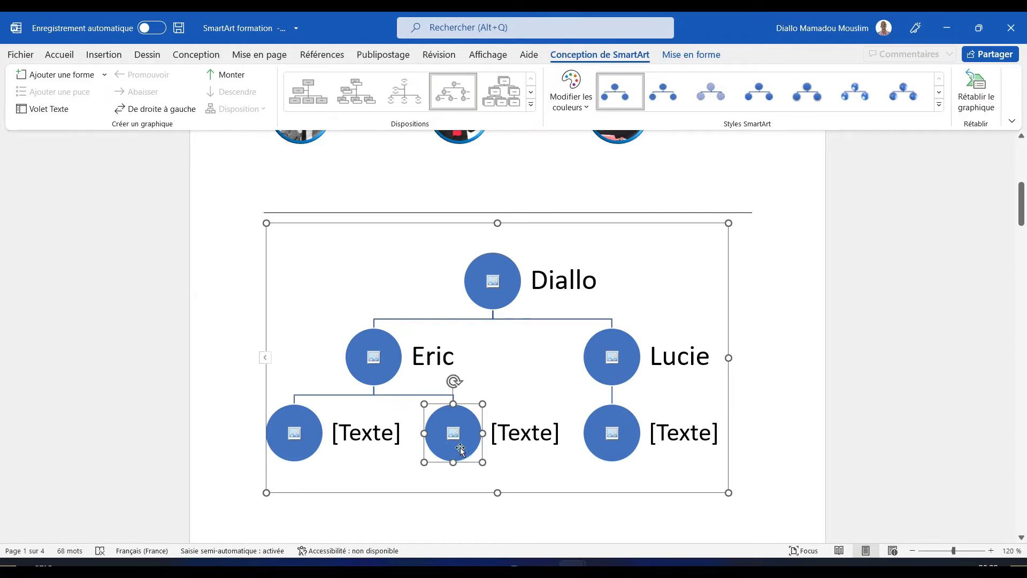
pyautogui.click(466, 405)
pyautogui.press('Tab')
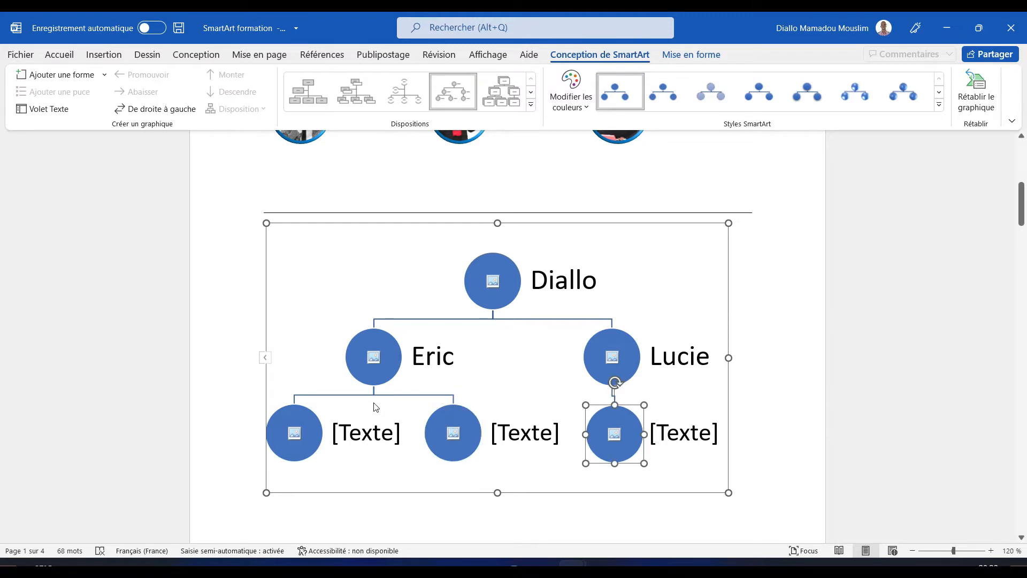
pyautogui.click(462, 427)
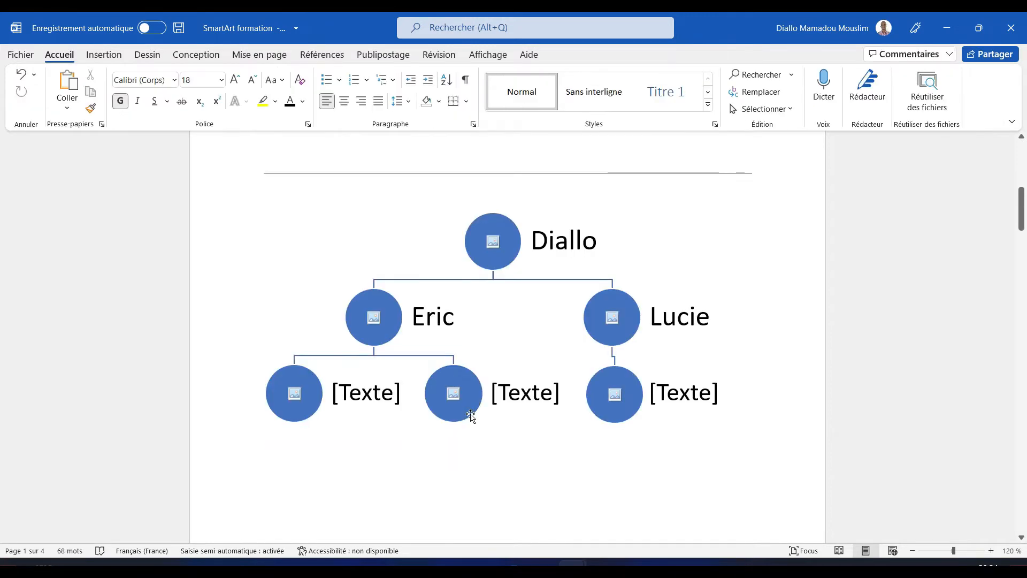
# Open the SmartArt text pane and promote the second third-level entry under the first team member to the second level
pyautogui.click(470, 415)
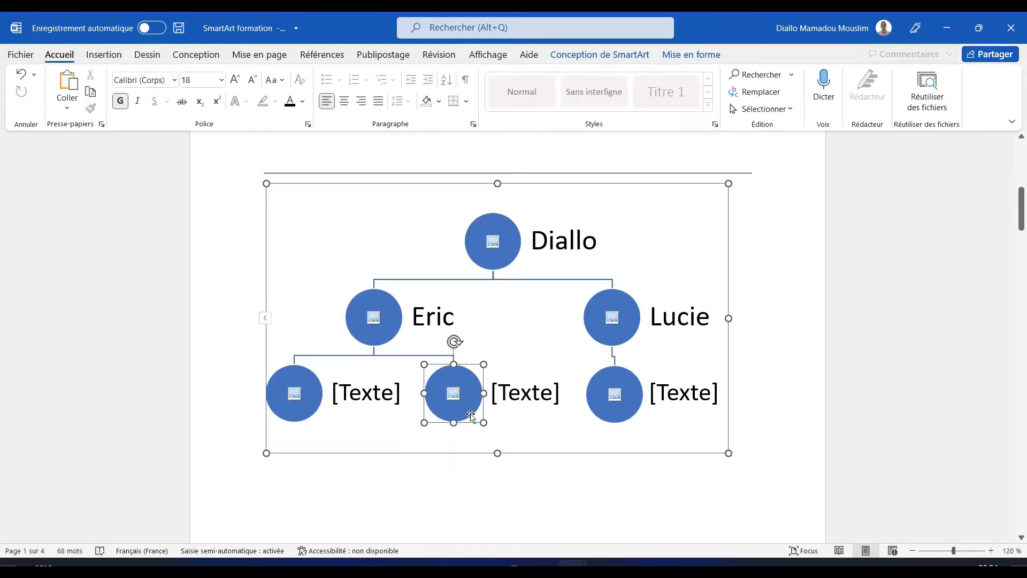
pyautogui.click(266, 319)
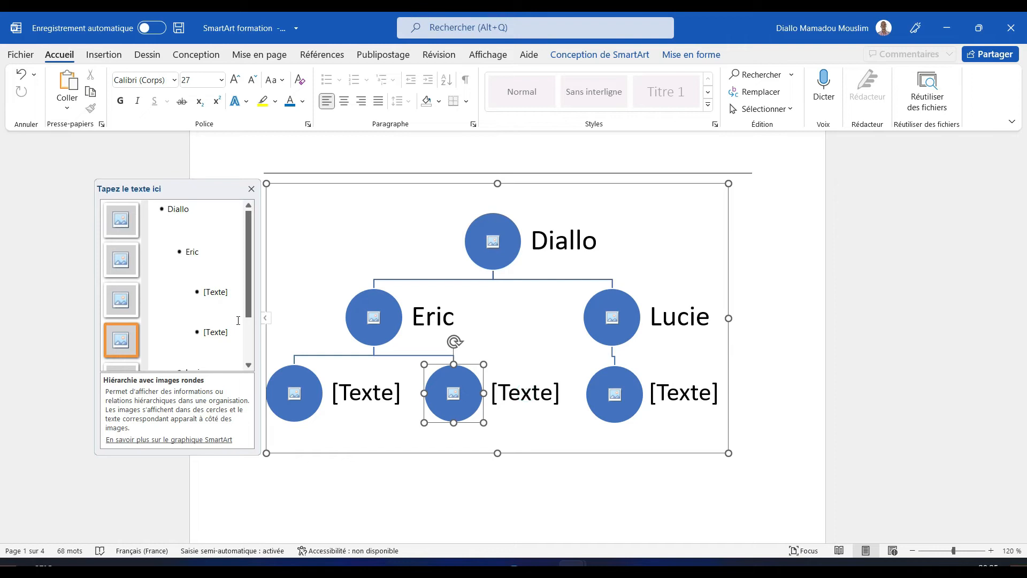
pyautogui.click(223, 337)
pyautogui.hotkey('shift', 'Tab')
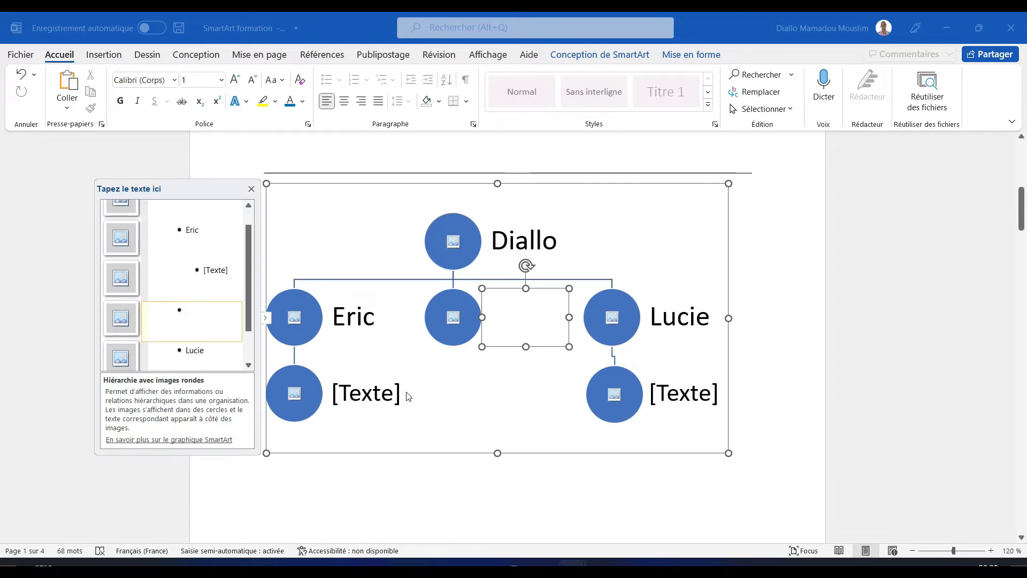
# Enter the team member's first name in the empty middle shape on the second level
pyautogui.click(436, 475)
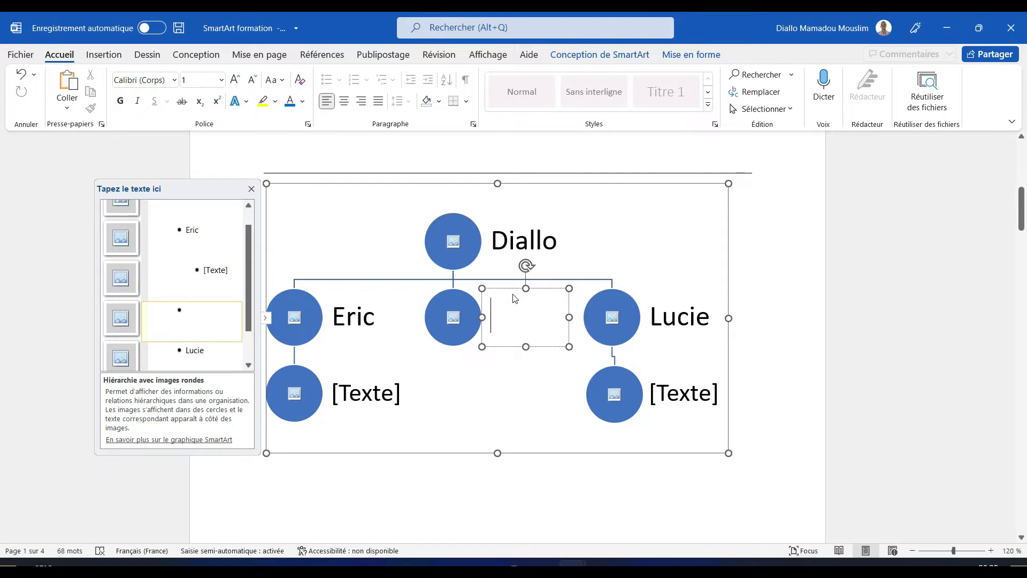
pyautogui.write('Luv')
pyautogui.press('BackSpace')
pyautogui.write('cie')
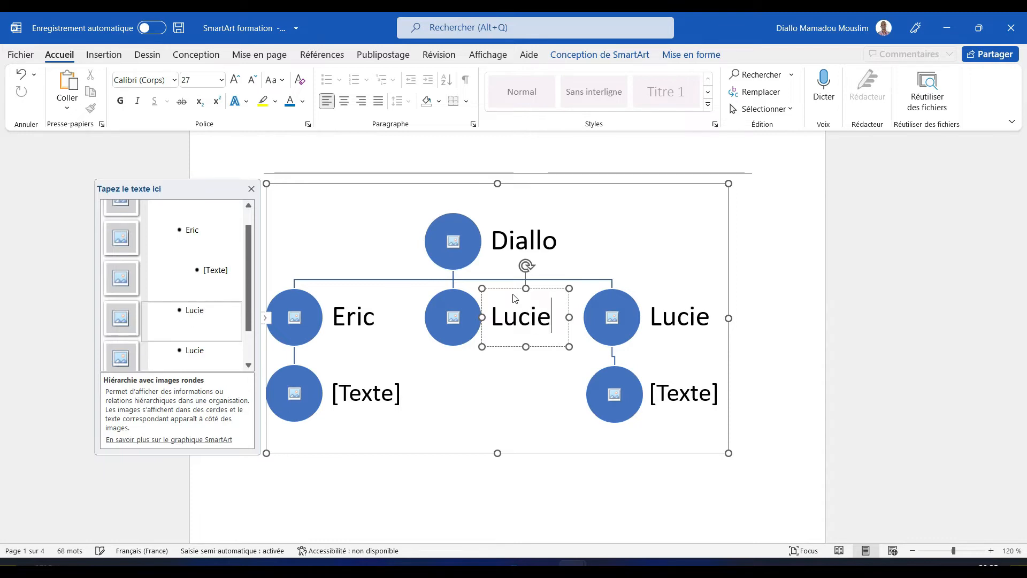
# Replace the name in the last second-level shape of the SmartArt with another team member's first name
pyautogui.click(623, 317)
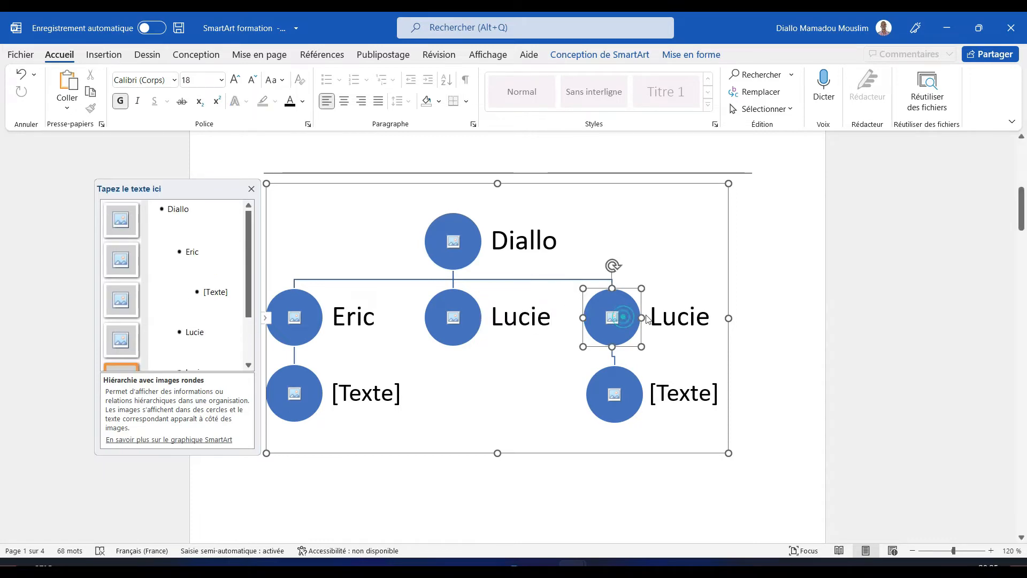
pyautogui.click(690, 317)
pyautogui.moveTo(1023, 211)
pyautogui.mouseDown()
pyautogui.moveTo(1021, 190)
pyautogui.moveTo(1022, 207)
pyautogui.mouseUp()
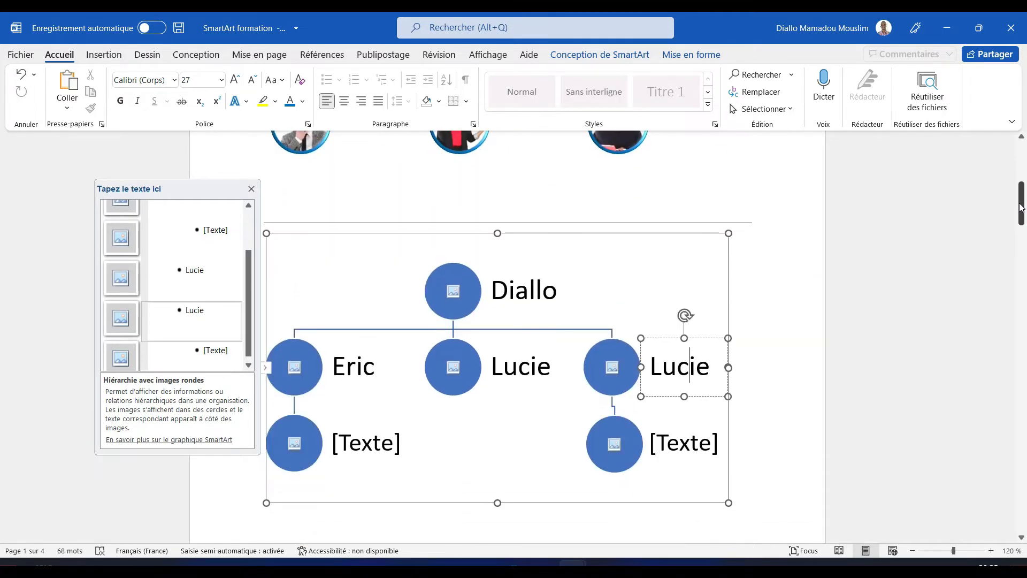
pyautogui.doubleClick(706, 368)
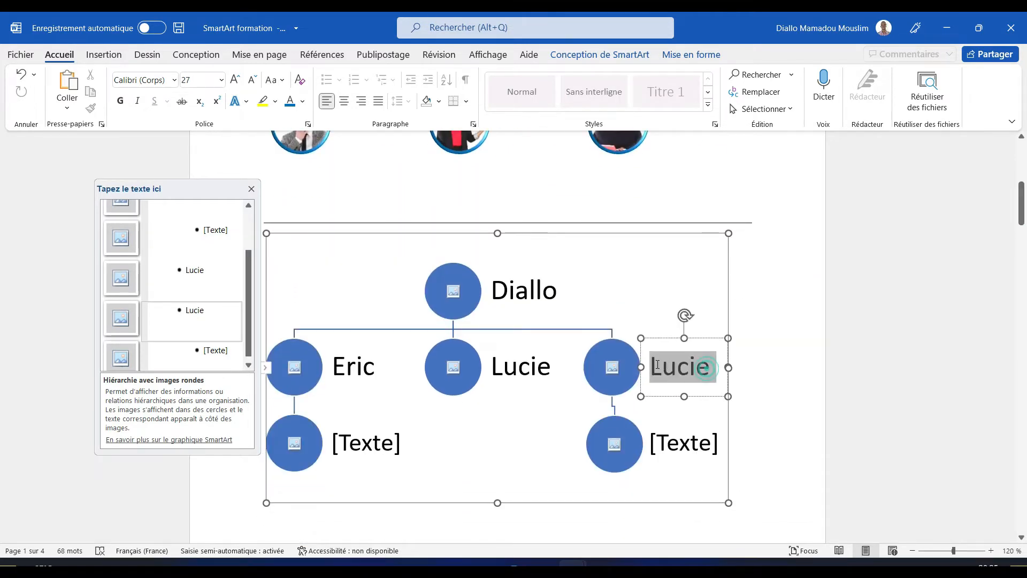
pyautogui.write('Marie')
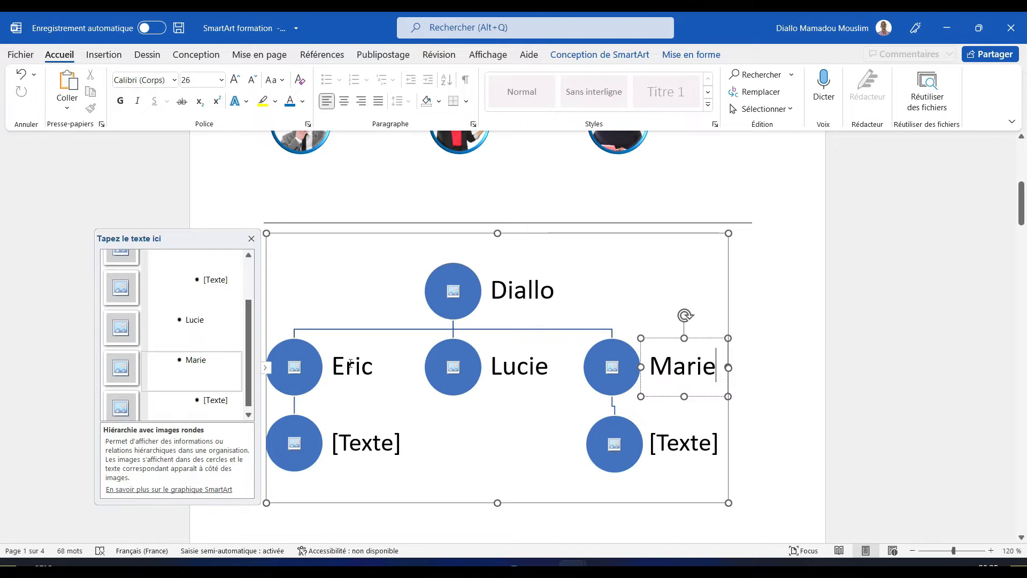
# Replace the name in the first second-level shape with the first name used in the last second-level shape
pyautogui.click(351, 363)
pyautogui.doubleClick(336, 368)
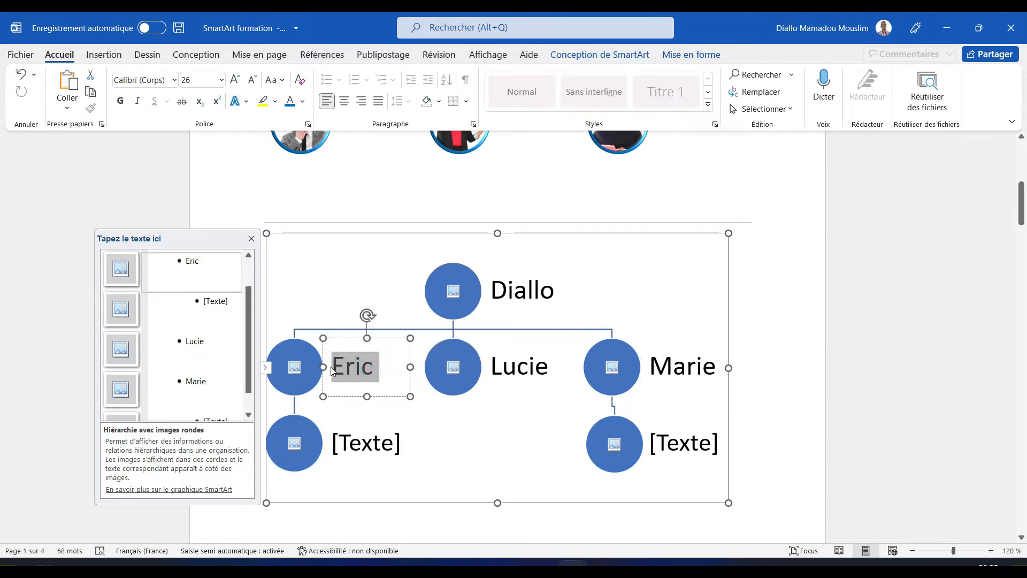
pyautogui.write('Marie')
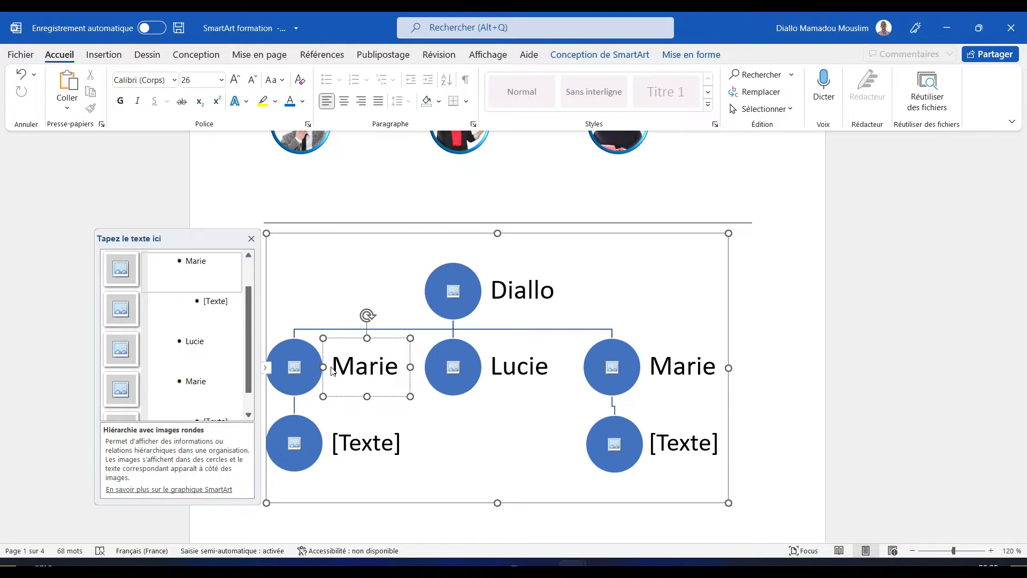
pyautogui.click(551, 388)
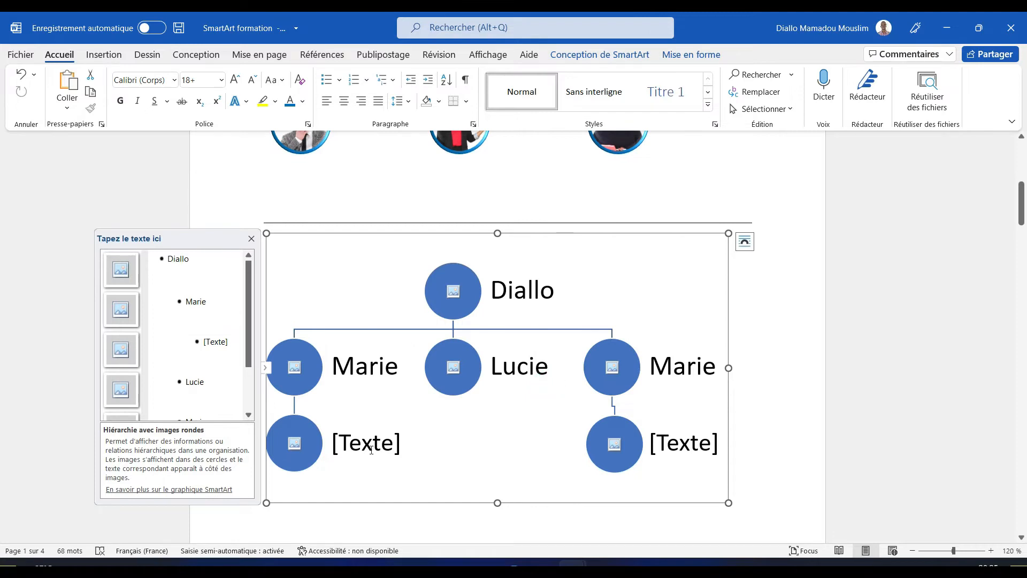
# Promote the empty third-level entry under the first team member to the second level
pyautogui.click(297, 446)
pyautogui.press('Escape')
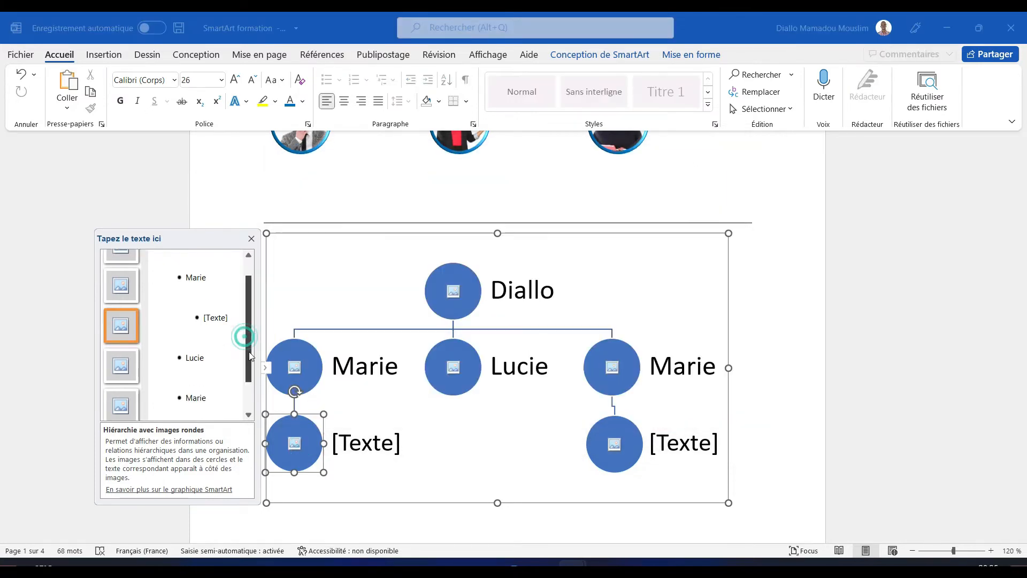
pyautogui.click(228, 319)
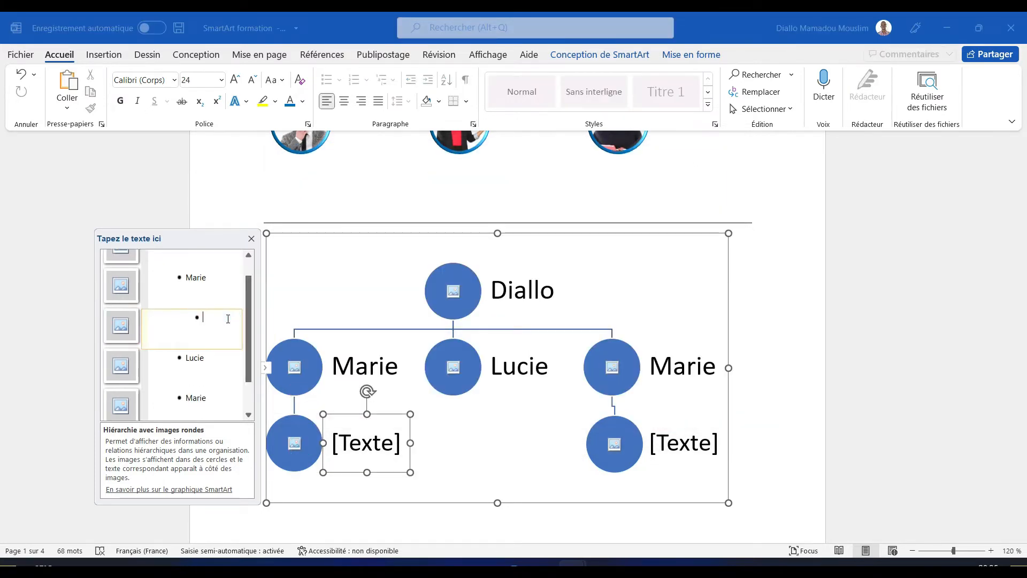
pyautogui.hotkey('shift', 'Tab')
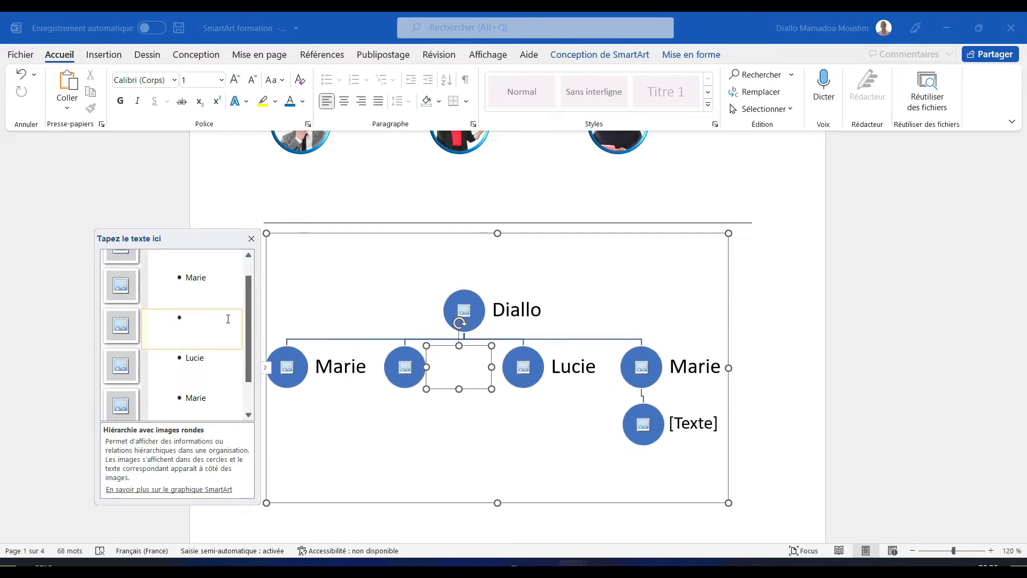
# Promote the empty third-level entry under the last team member up to the top level and delete it
pyautogui.click(701, 428)
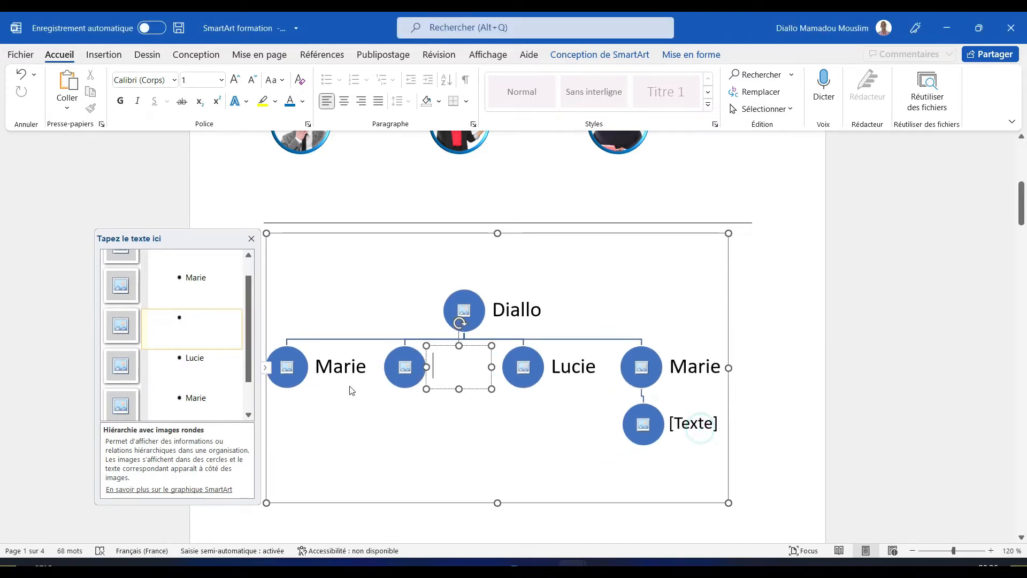
pyautogui.click(676, 424)
pyautogui.click(233, 393)
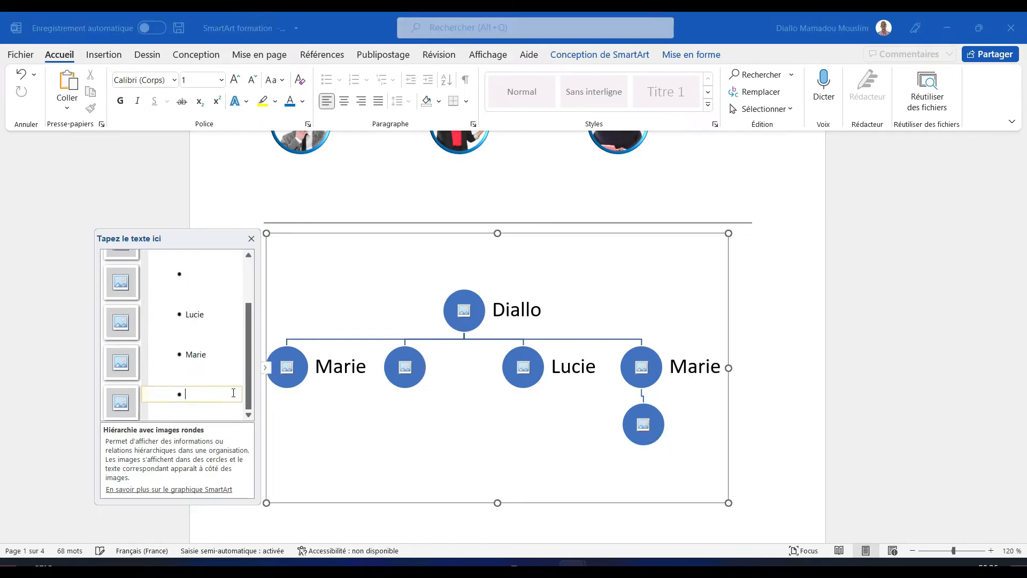
pyautogui.hotkey('shift', 'Tab')
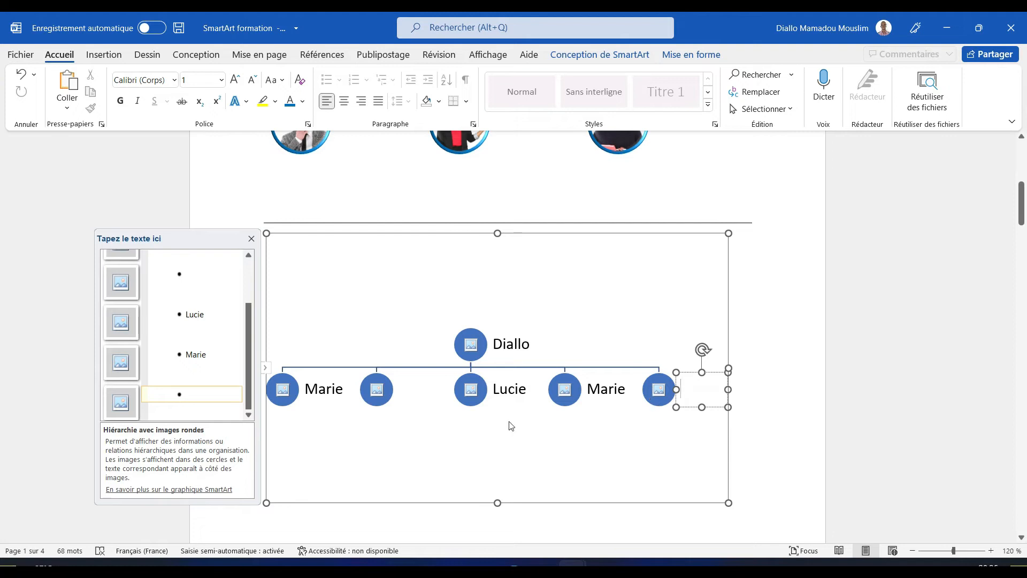
pyautogui.click(192, 395)
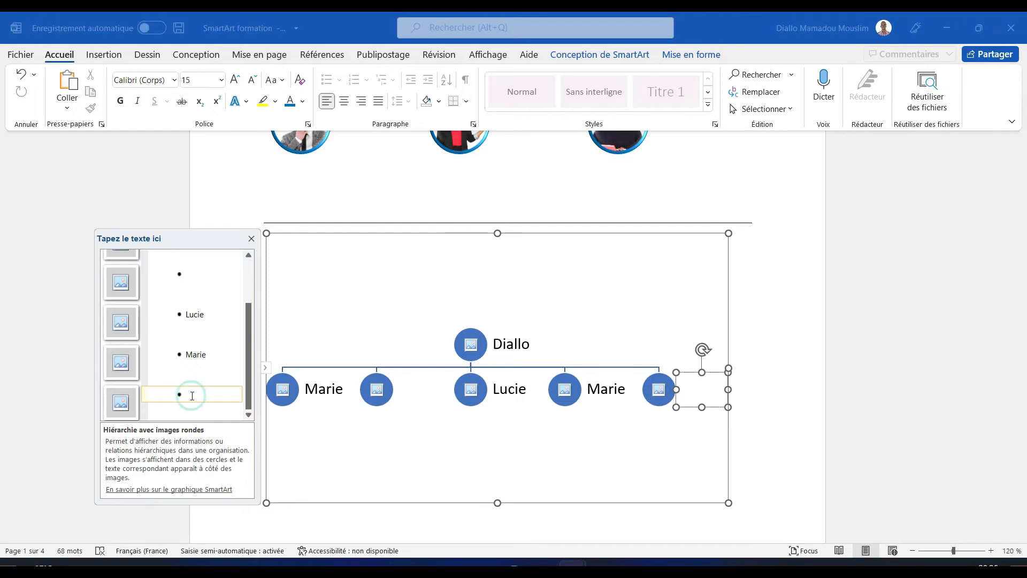
pyautogui.hotkey('shift', 'Tab')
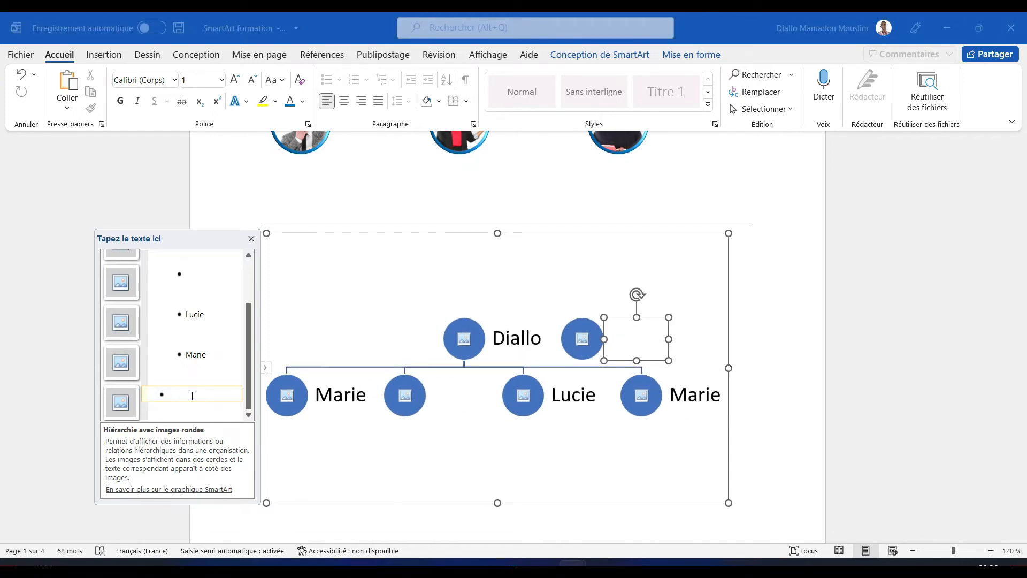
pyautogui.press('BackSpace')
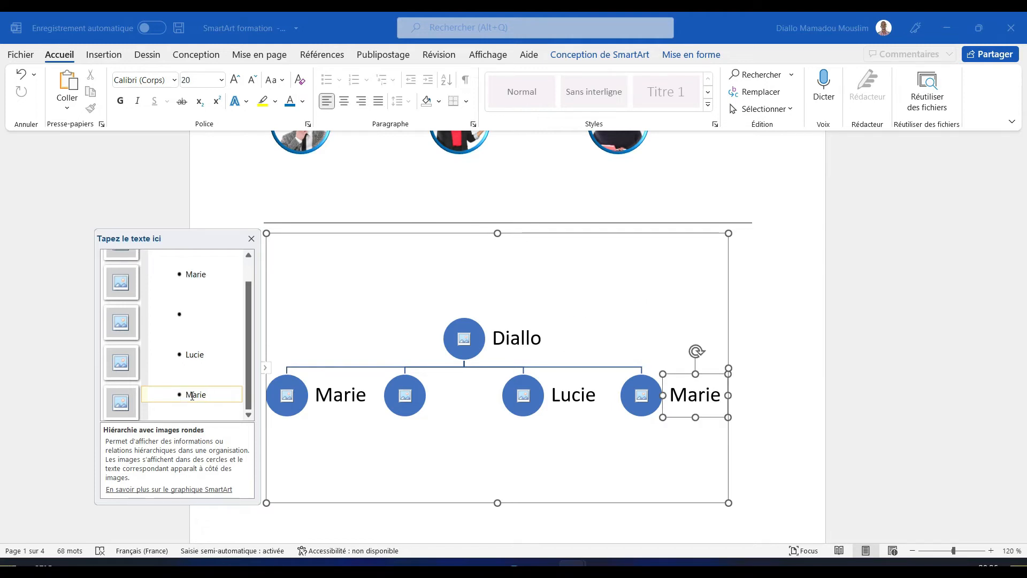
pyautogui.click(410, 401)
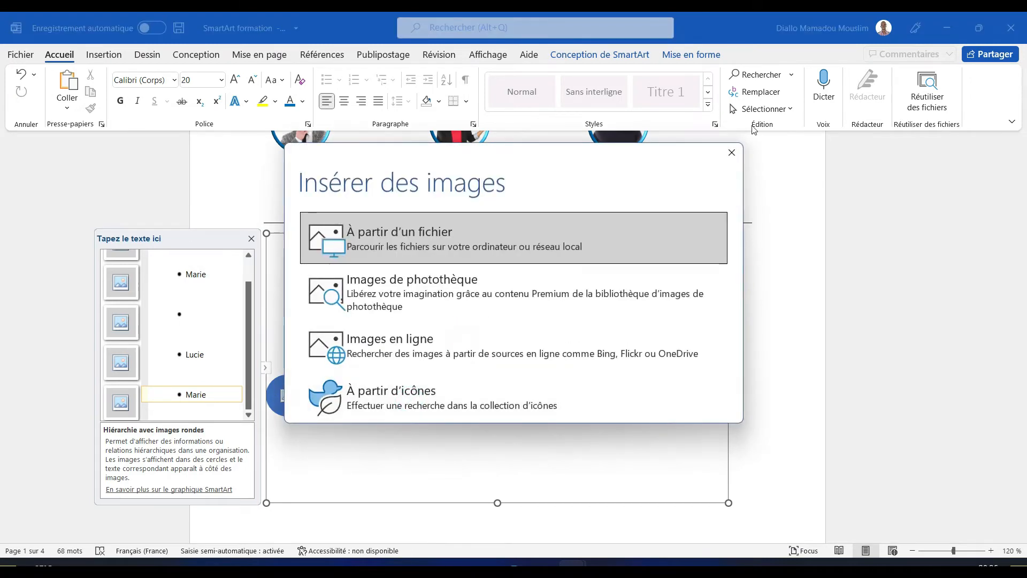
pyautogui.press('Return')
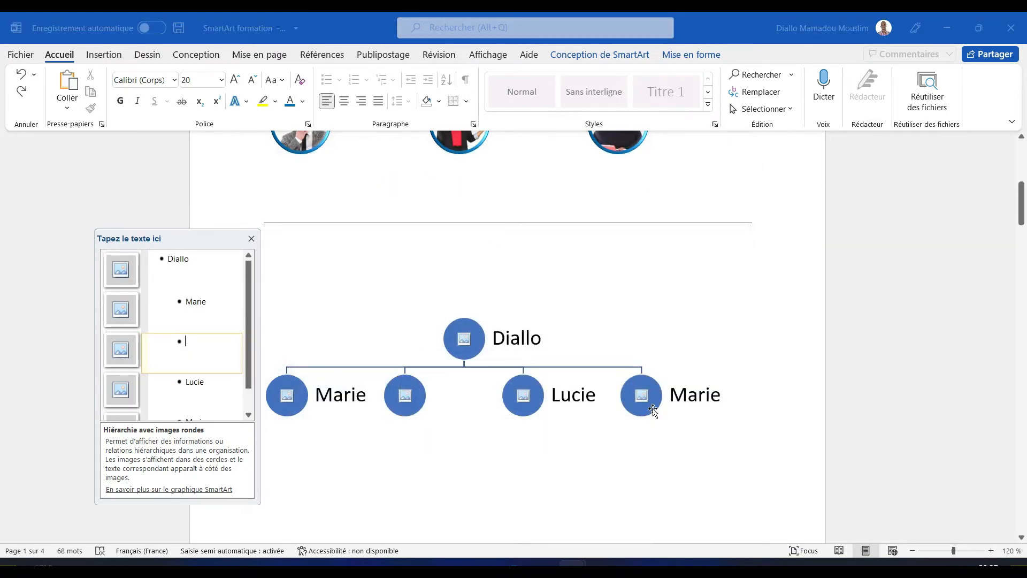
pyautogui.doubleClick(575, 400)
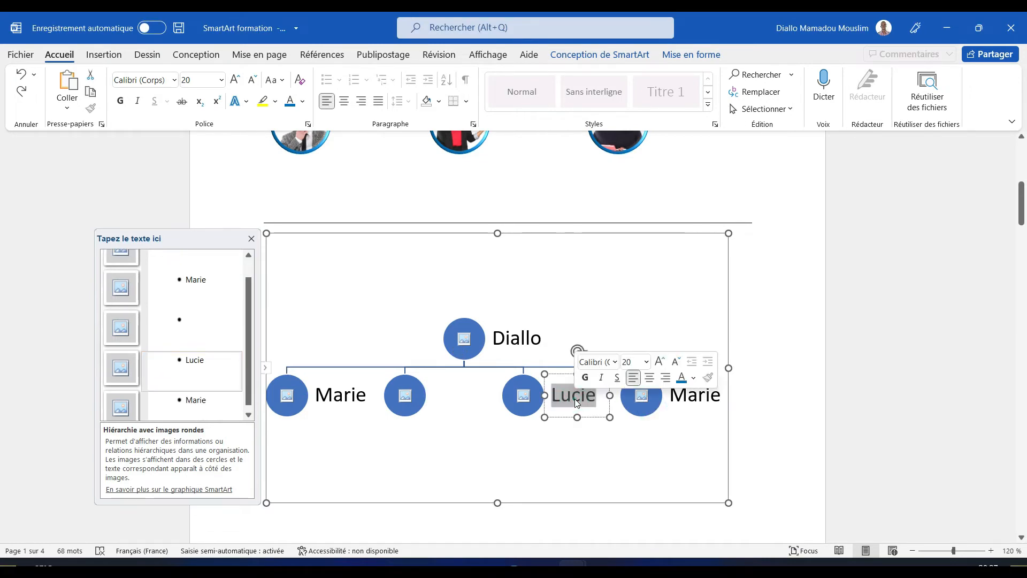
pyautogui.click(641, 395)
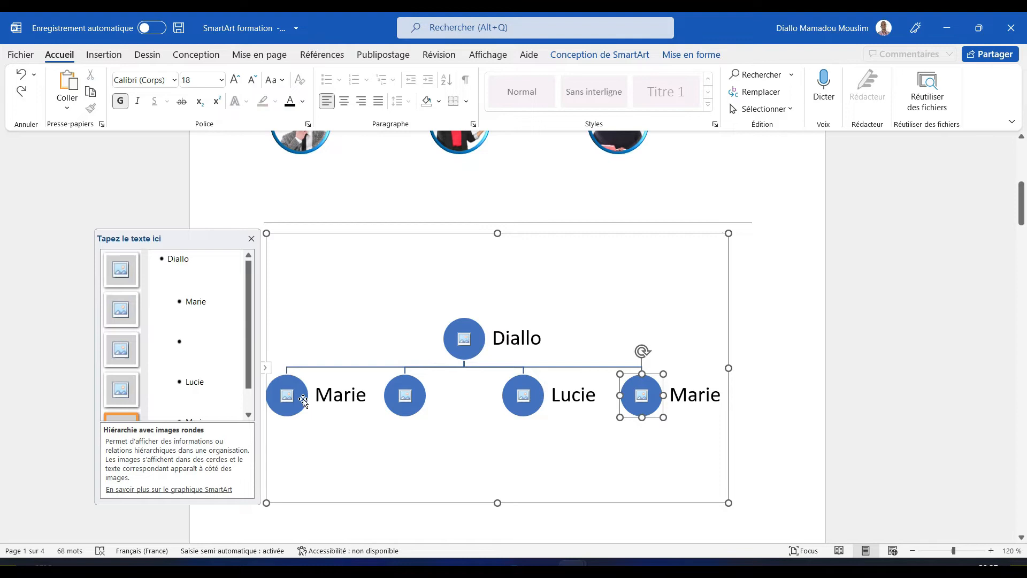
# Clear the name of the last of the four second-level entries, promote it to the top level and delete it
pyautogui.click(694, 388)
pyautogui.doubleClick(216, 394)
pyautogui.press('Delete')
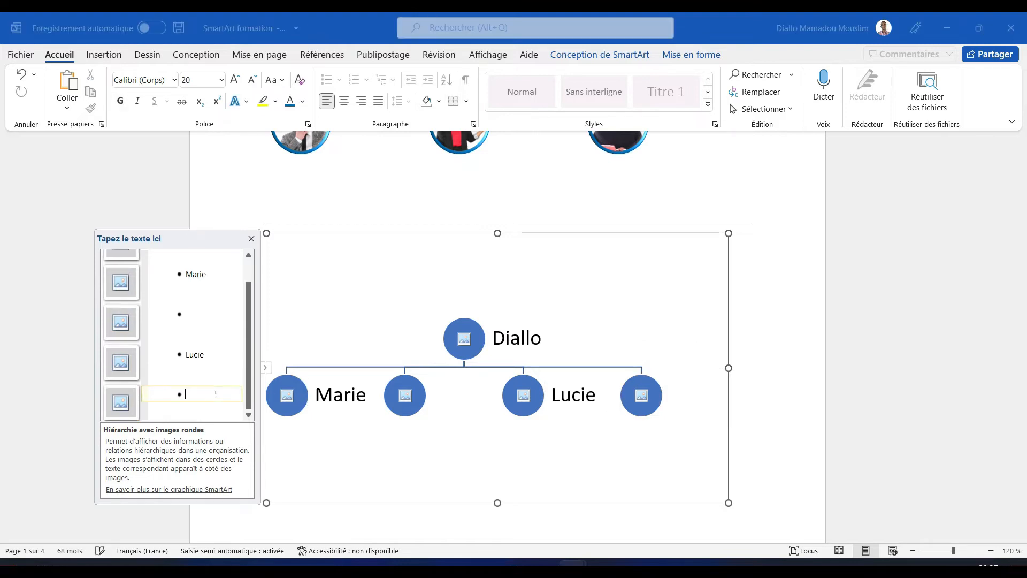
pyautogui.hotkey('shift', 'Tab')
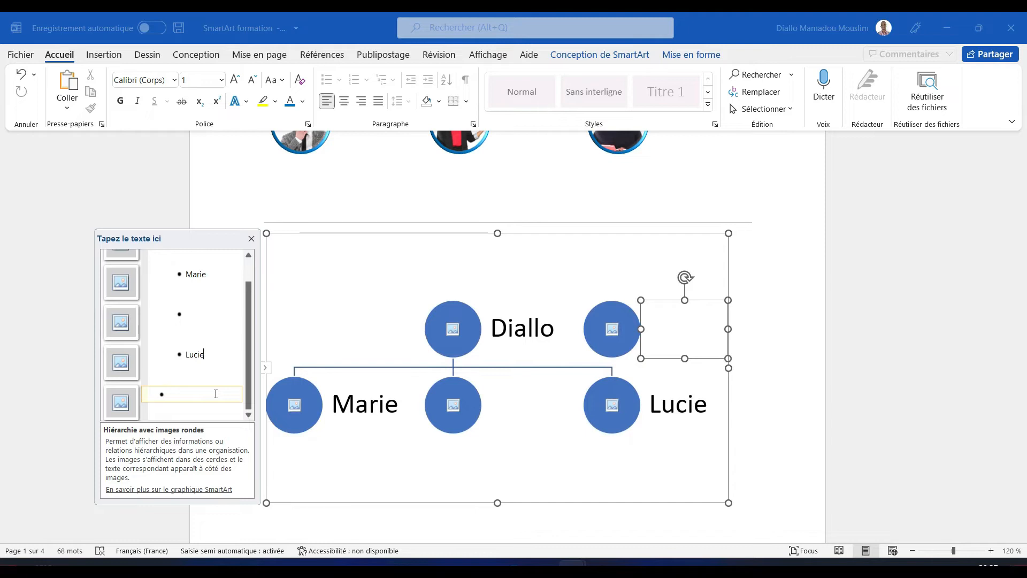
pyautogui.press('BackSpace')
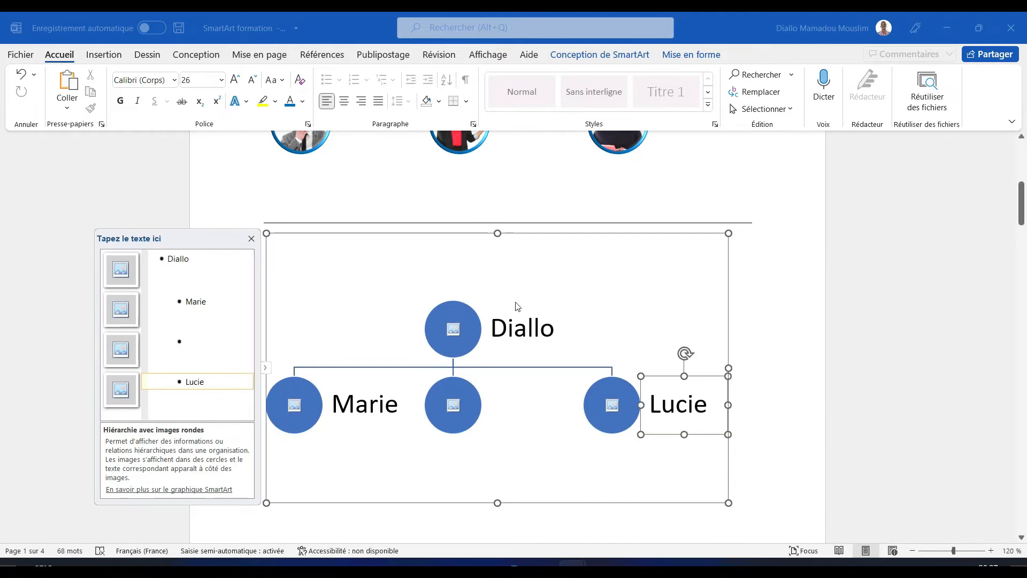
# Replace the name in the first second-level shape and fill the empty middle one with team members' first names
pyautogui.doubleClick(360, 408)
pyautogui.write('A')
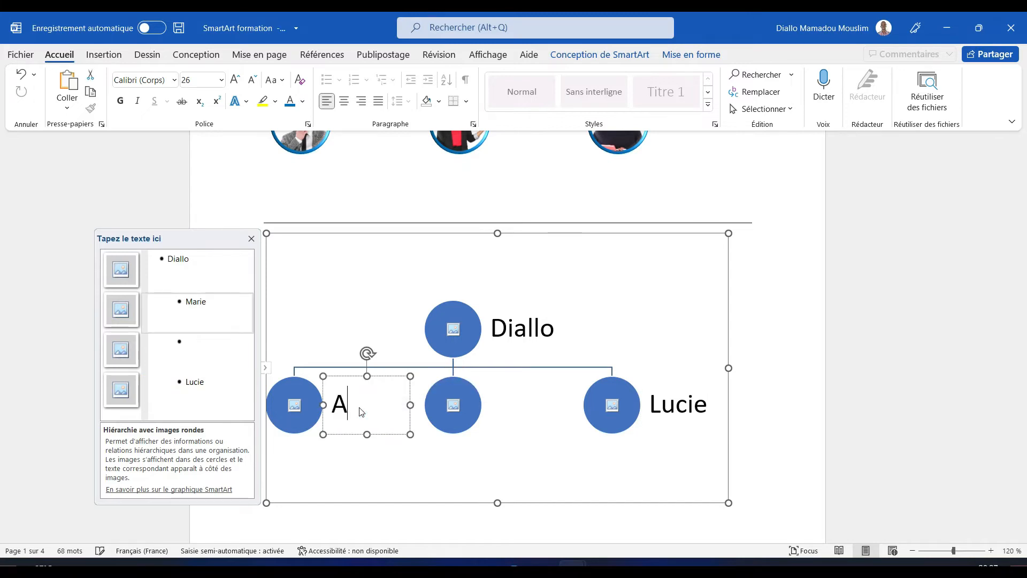
pyautogui.write('lbert')
pyautogui.click(485, 410)
pyautogui.click(468, 403)
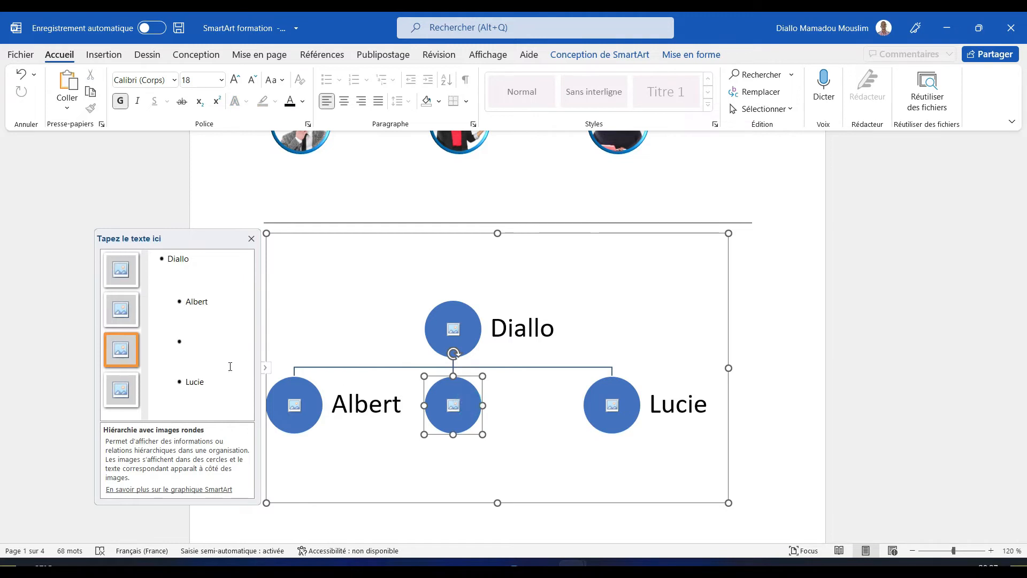
pyautogui.click(198, 346)
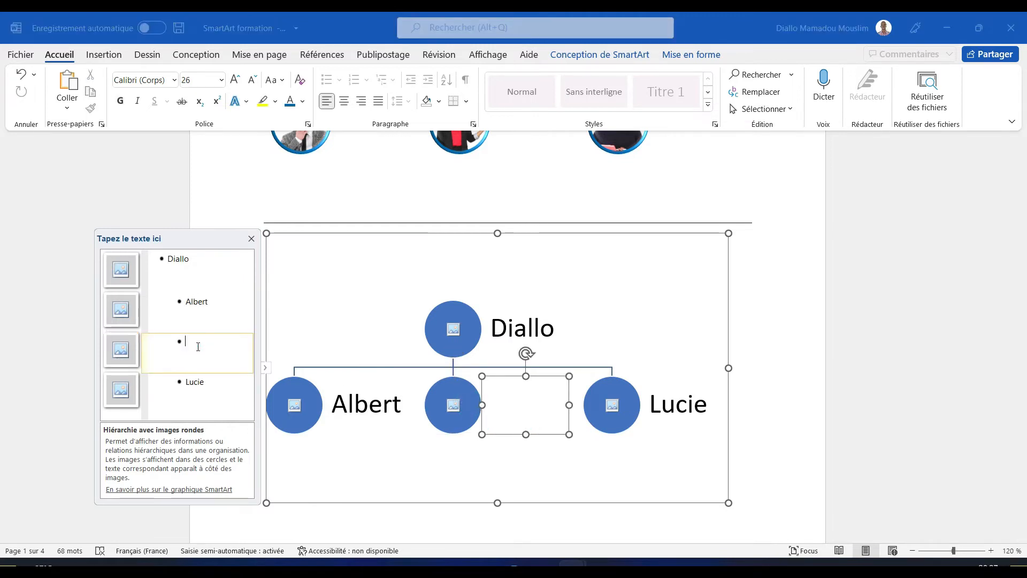
pyautogui.write('Lucie')
# Replace the name in the last second-level shape with the third team member's first name and close the SmartArt text pane
pyautogui.doubleClick(683, 405)
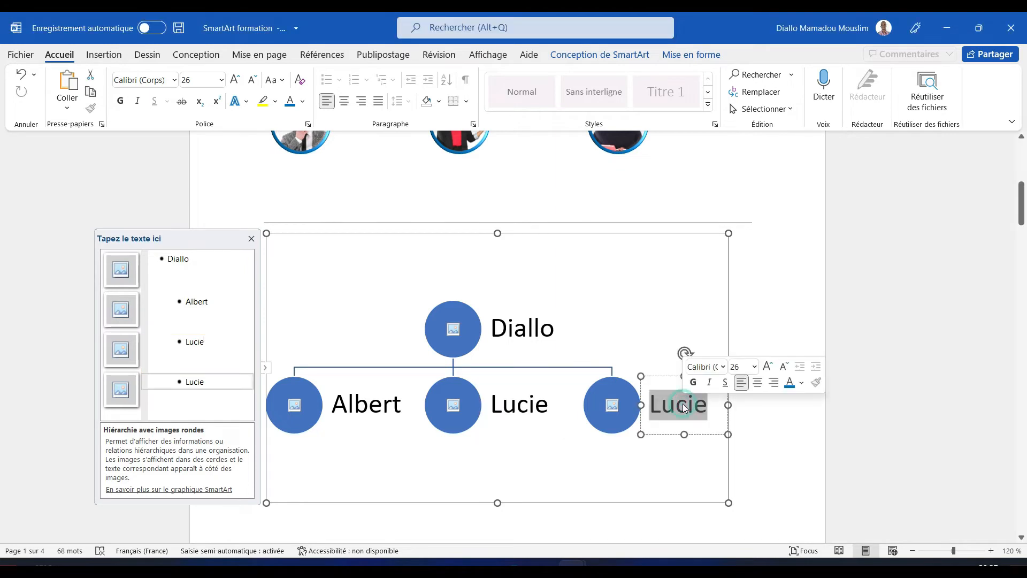
pyautogui.write('Marie')
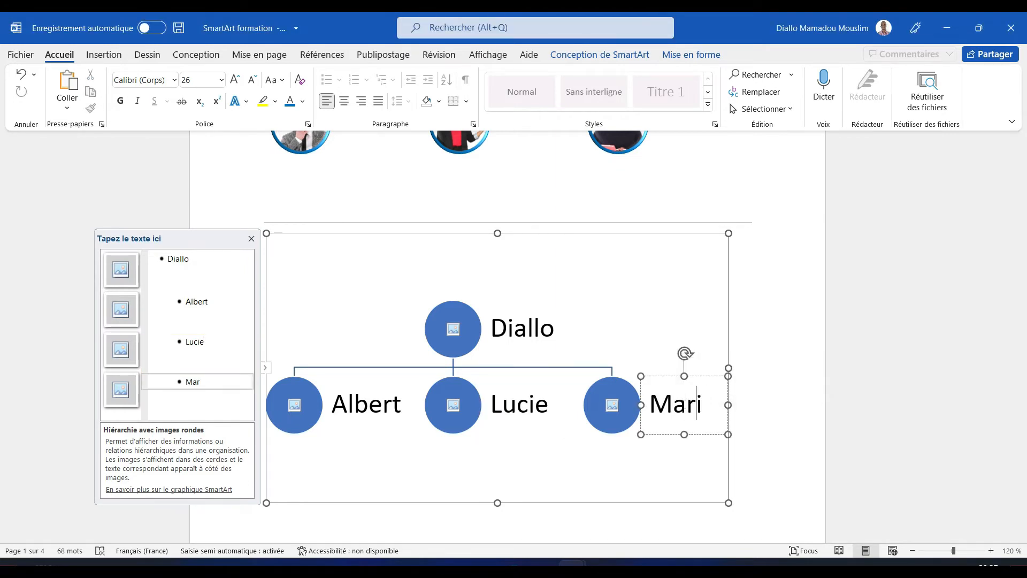
pyautogui.click(271, 254)
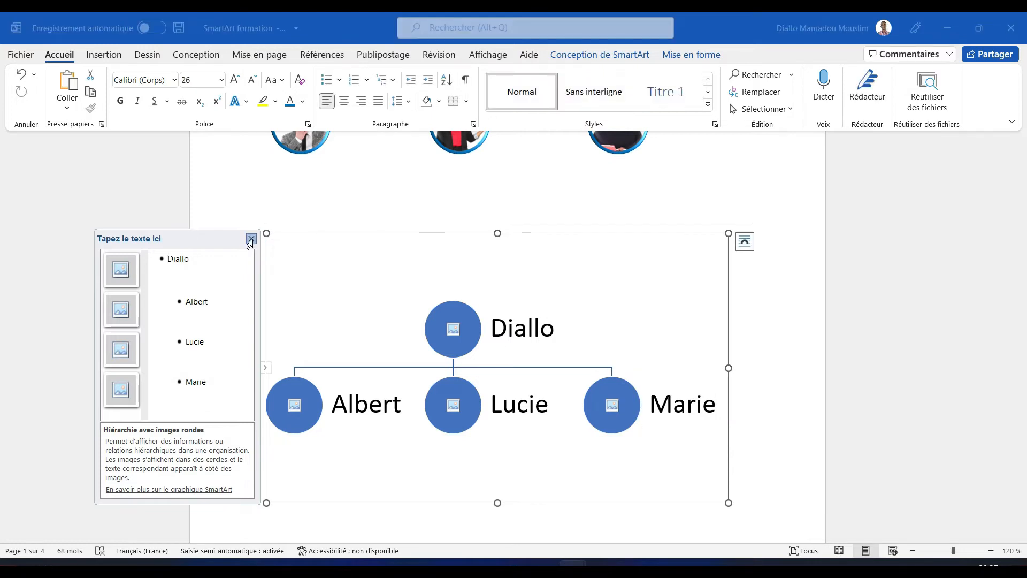
pyautogui.click(252, 239)
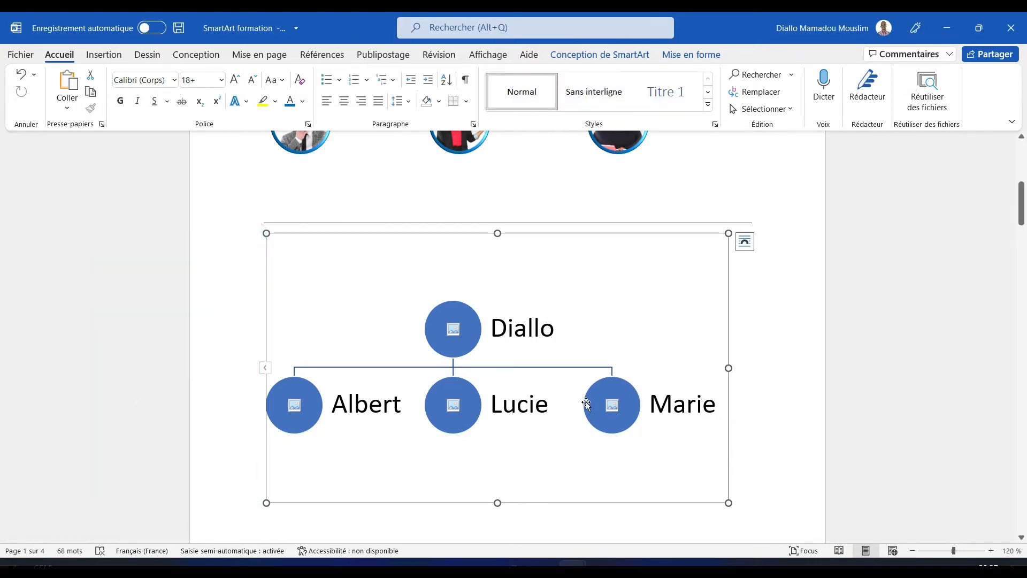
pyautogui.click(522, 239)
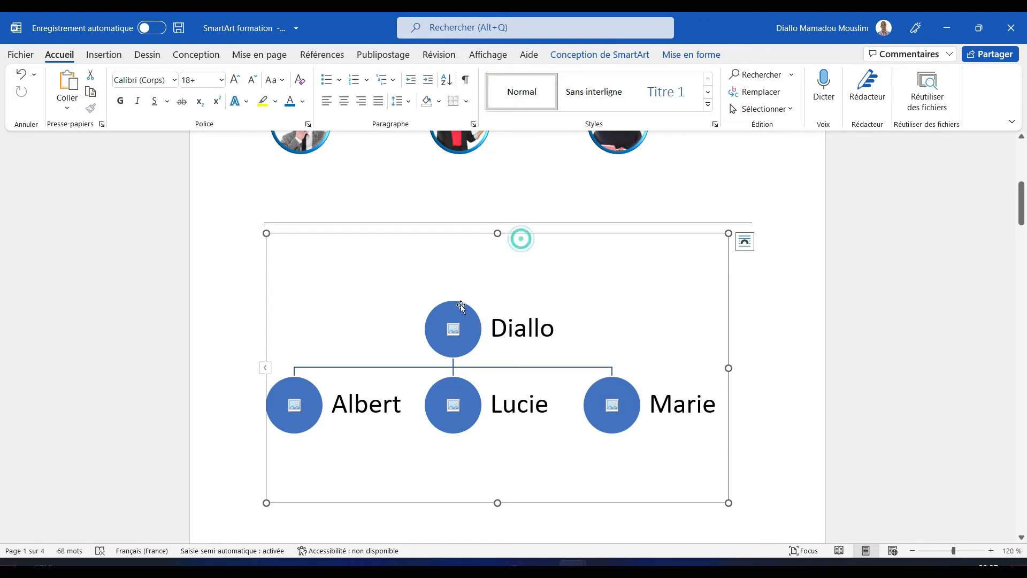
# Insert the portrait photo of the man in a suit from the Vidéos folder into the team leader's picture circle
pyautogui.click(454, 336)
pyautogui.click(454, 339)
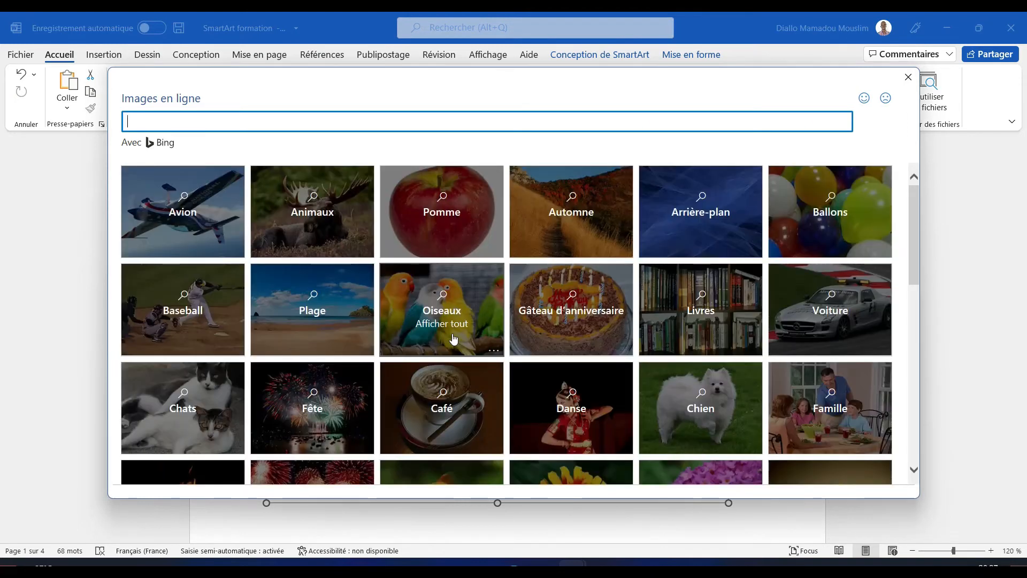
pyautogui.click(908, 79)
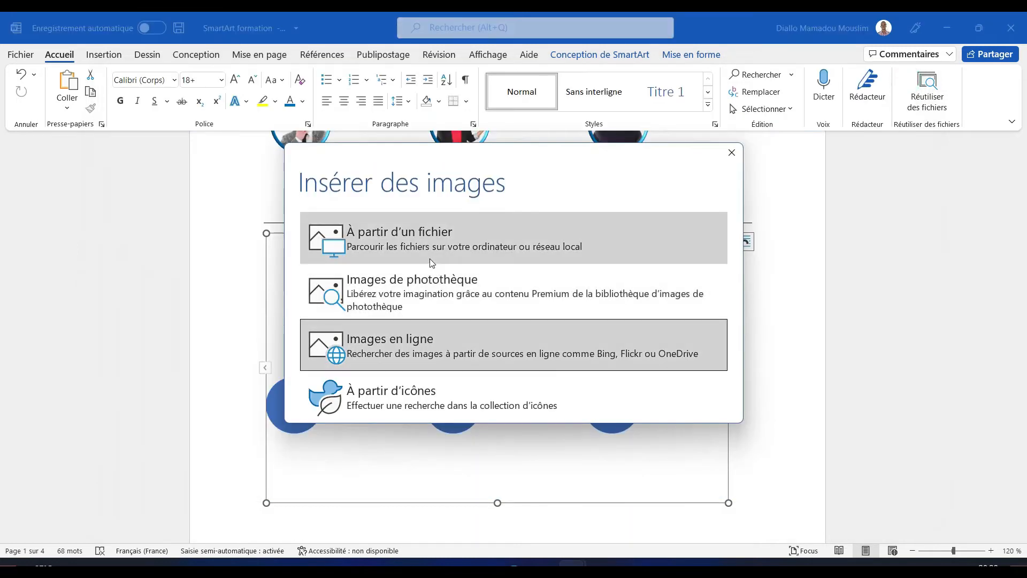
pyautogui.click(419, 236)
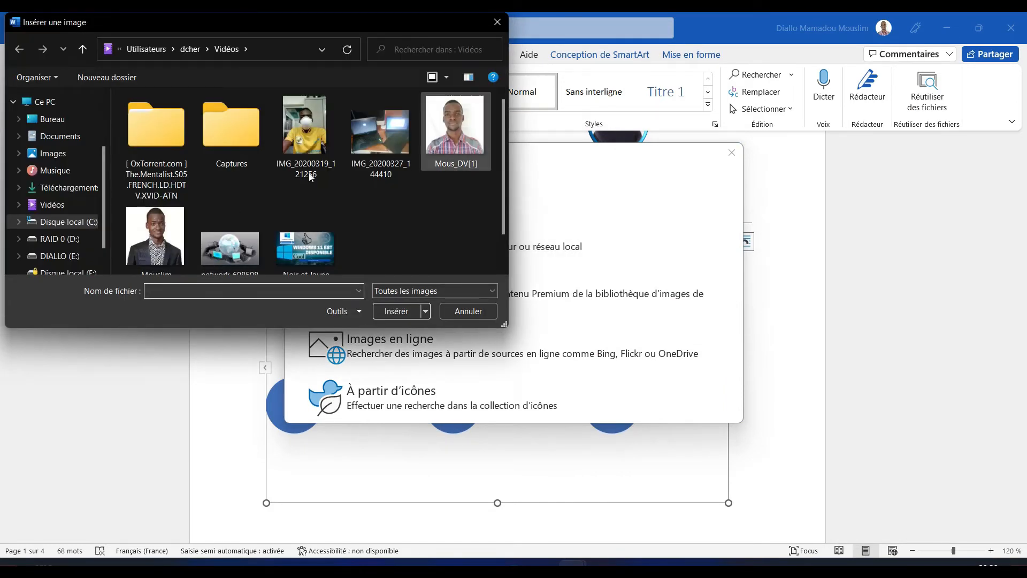
pyautogui.doubleClick(138, 238)
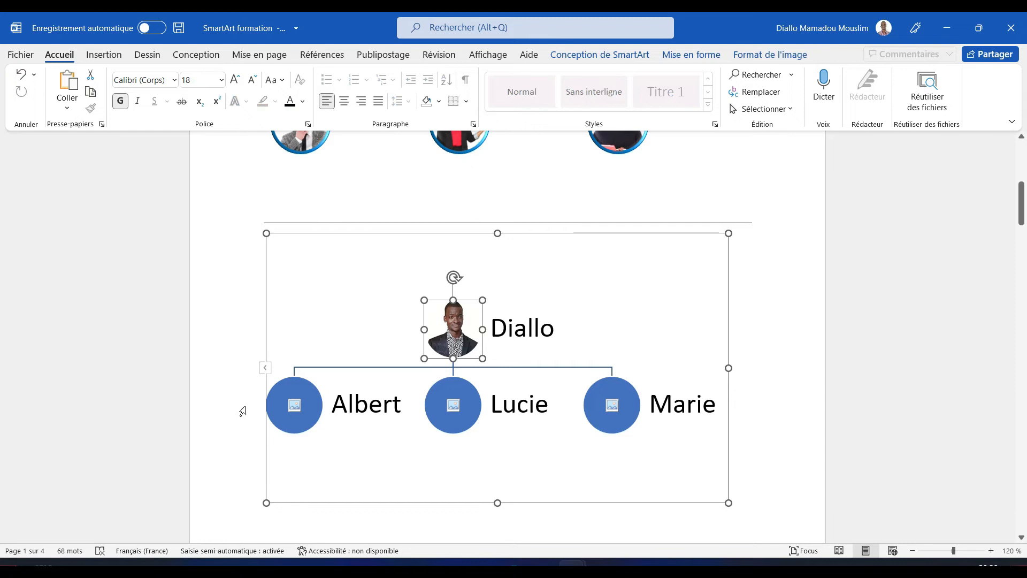
# Insert the "Vignettes de personnes" cutout of the bearded man in a grey suit into the first second-level picture circle
pyautogui.click(295, 407)
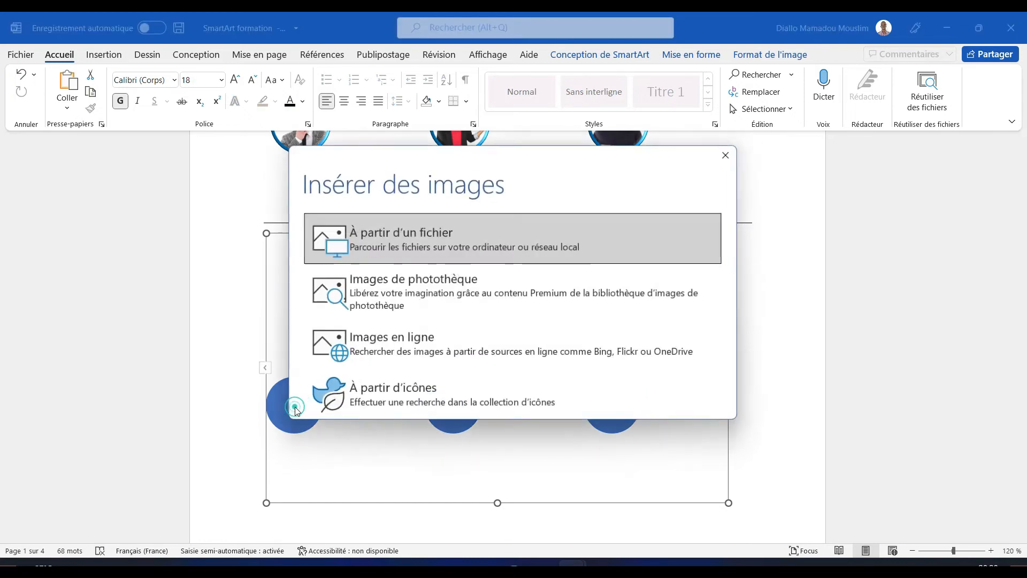
pyautogui.click(428, 392)
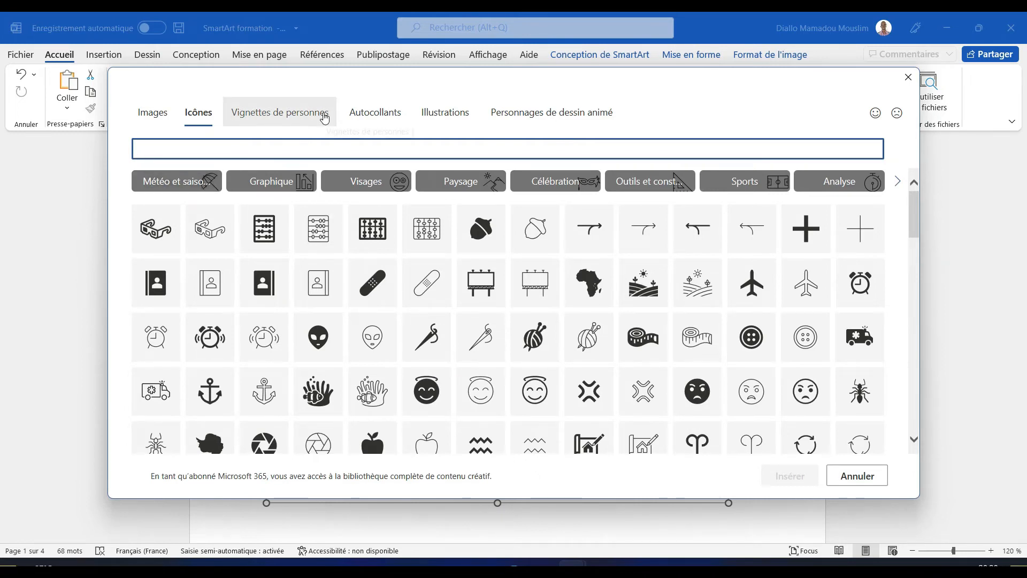
pyautogui.click(324, 117)
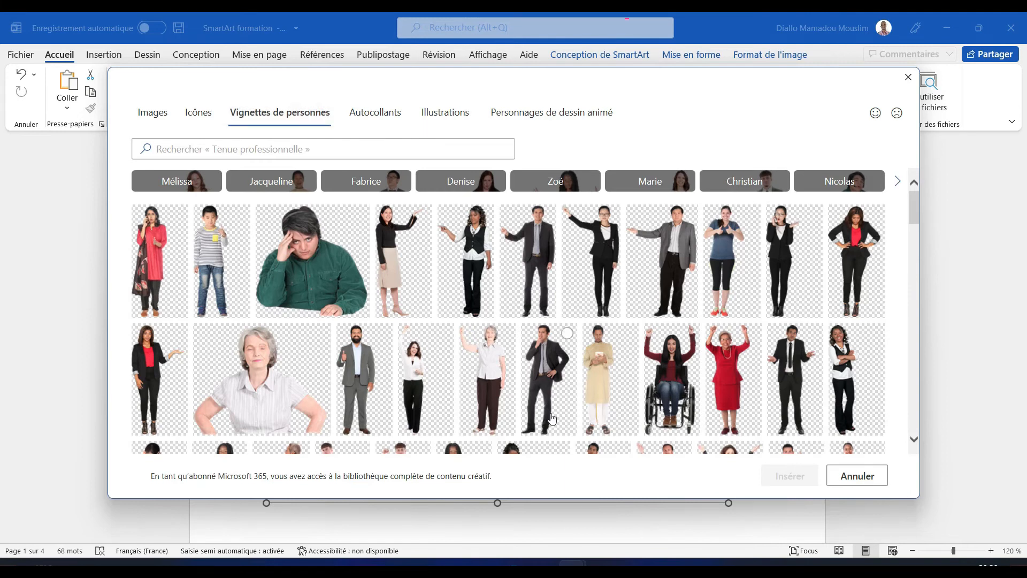
pyautogui.moveTo(918, 205); pyautogui.dragTo(920, 282)
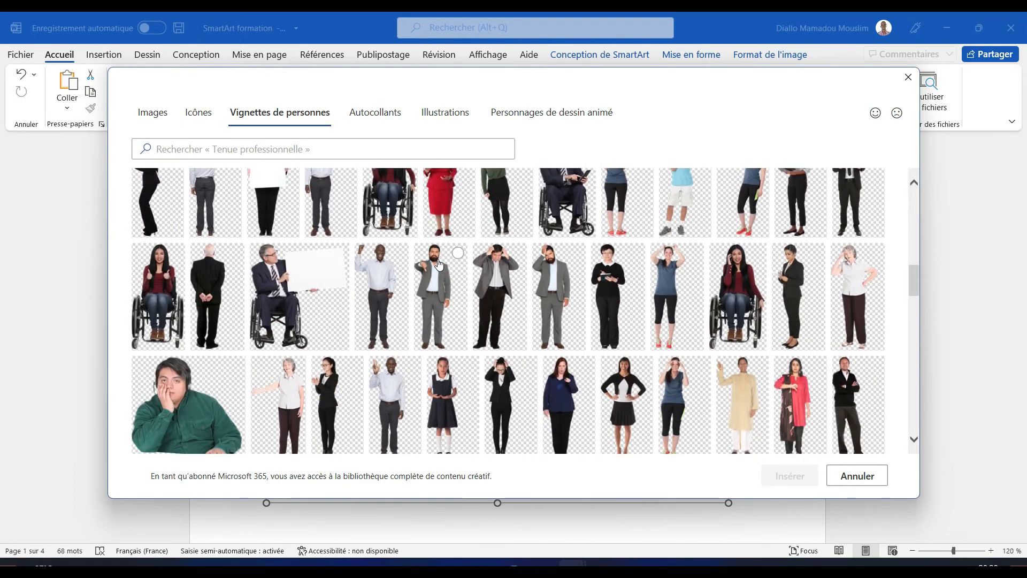
pyautogui.click(438, 265)
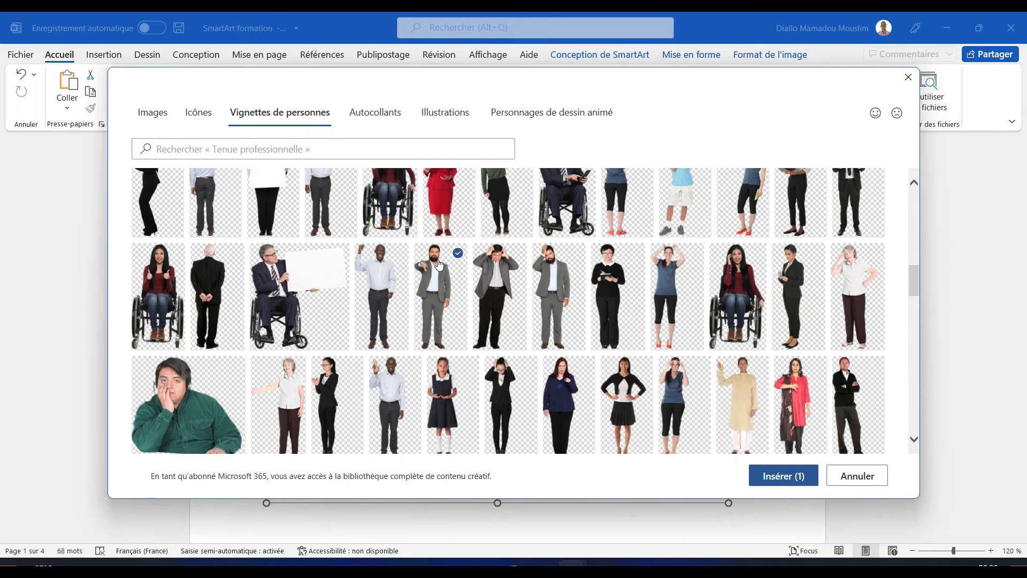
pyautogui.click(780, 485)
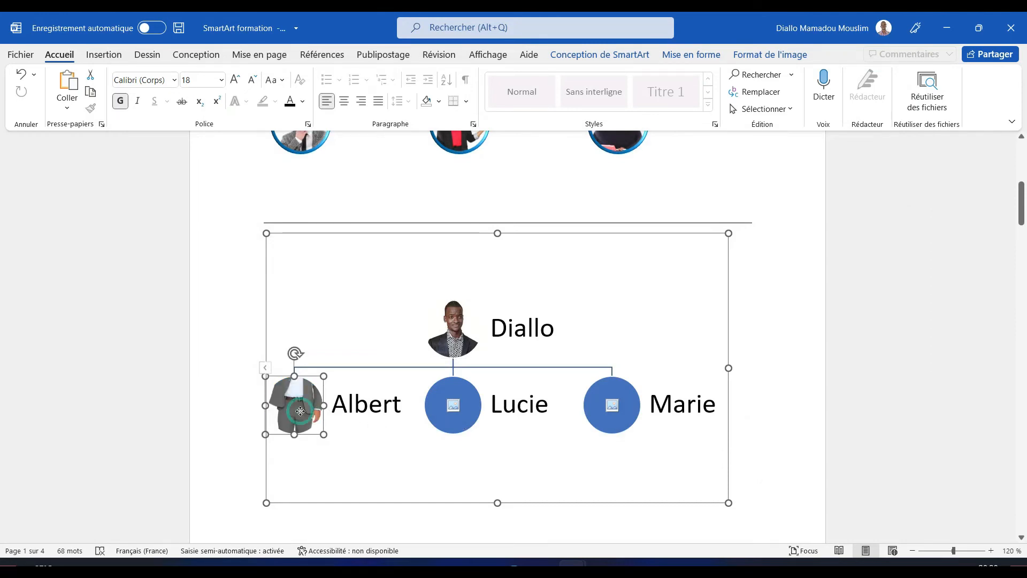
# Shift the bearded man's picture down within its circular crop so his head and chest fill the circle
pyautogui.click(768, 59)
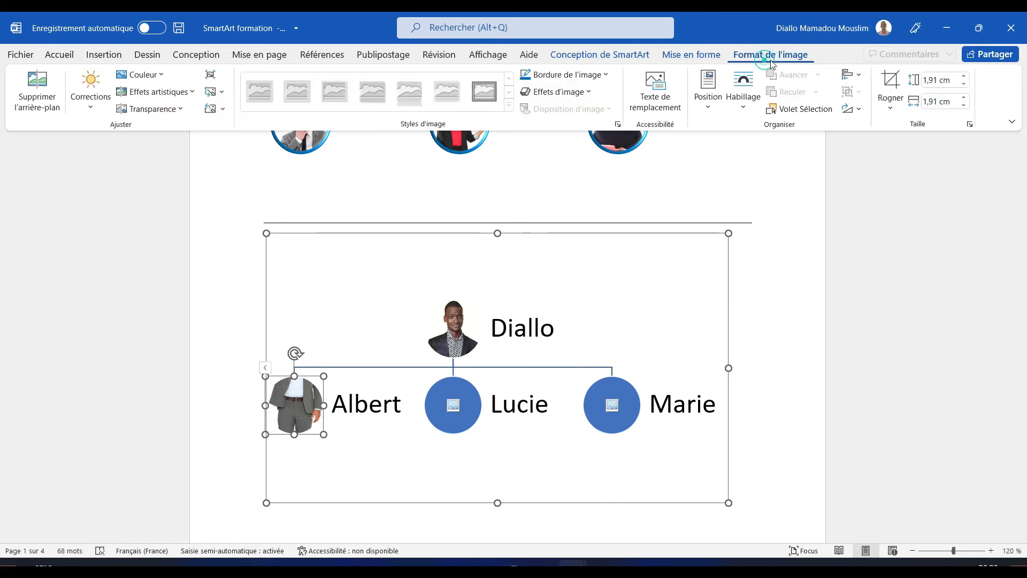
pyautogui.click(891, 80)
pyautogui.moveTo(305, 409); pyautogui.dragTo(304, 465)
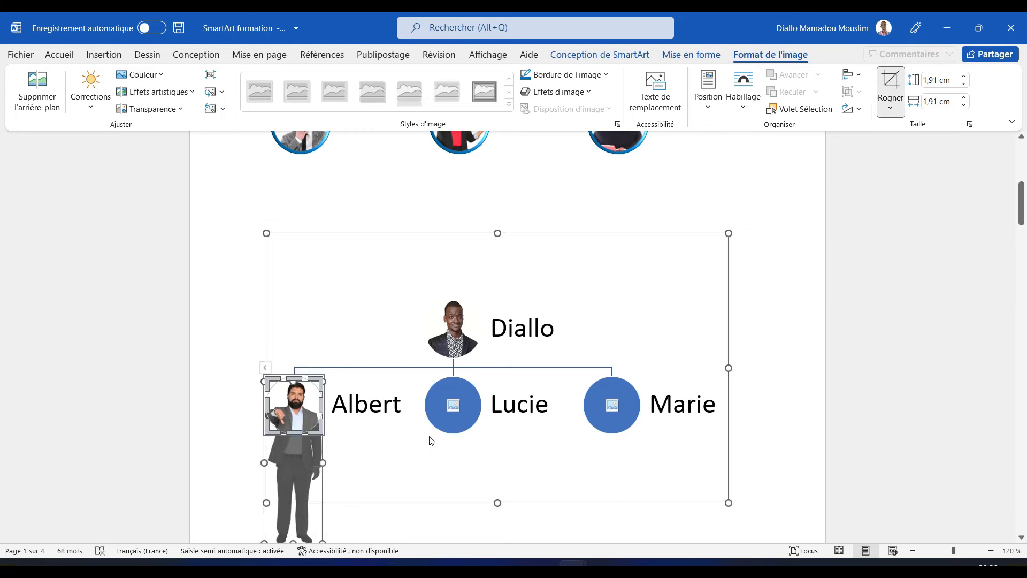
pyautogui.click(457, 417)
# Insert the people cutout with glasses, black sweater and both thumbs up into the middle second-level circle, and recrop it to the head and chest
pyautogui.click(457, 407)
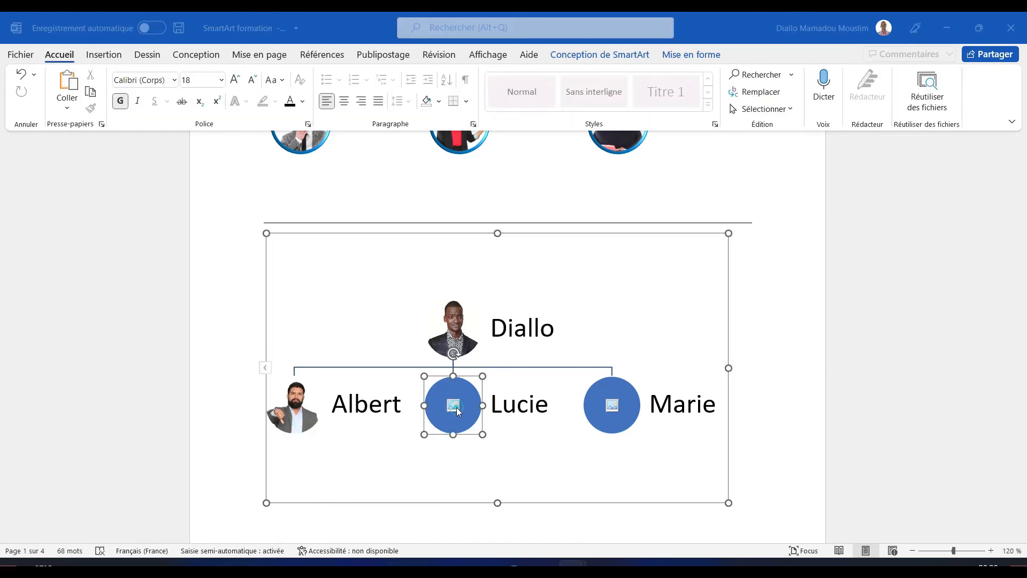
pyautogui.click(457, 406)
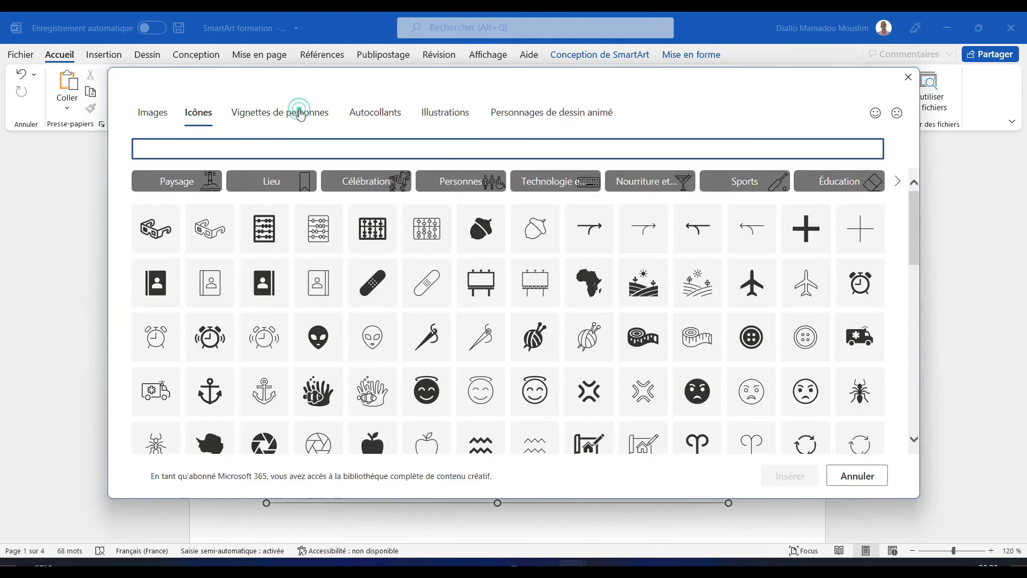
pyautogui.click(298, 111)
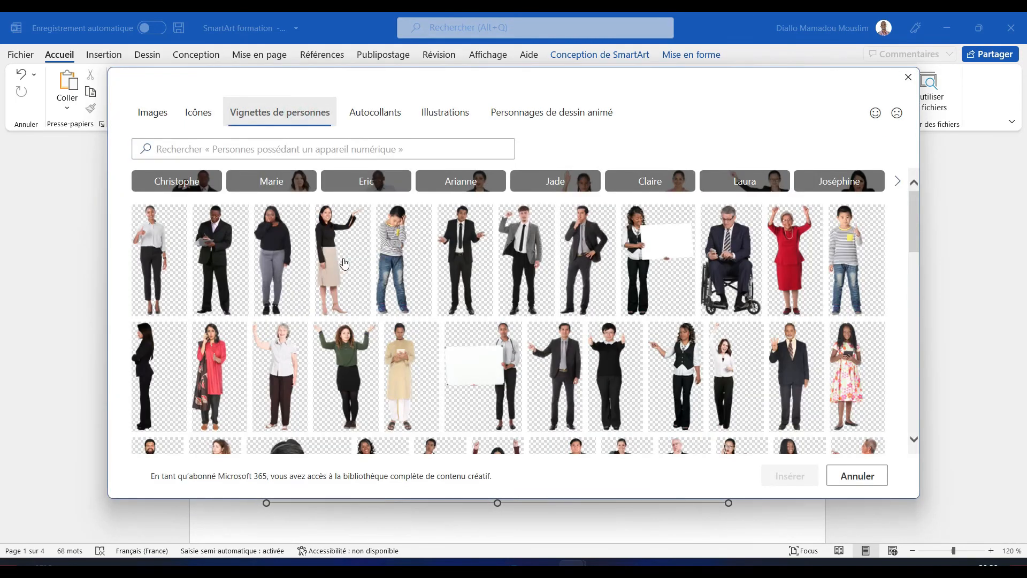
pyautogui.click(457, 230)
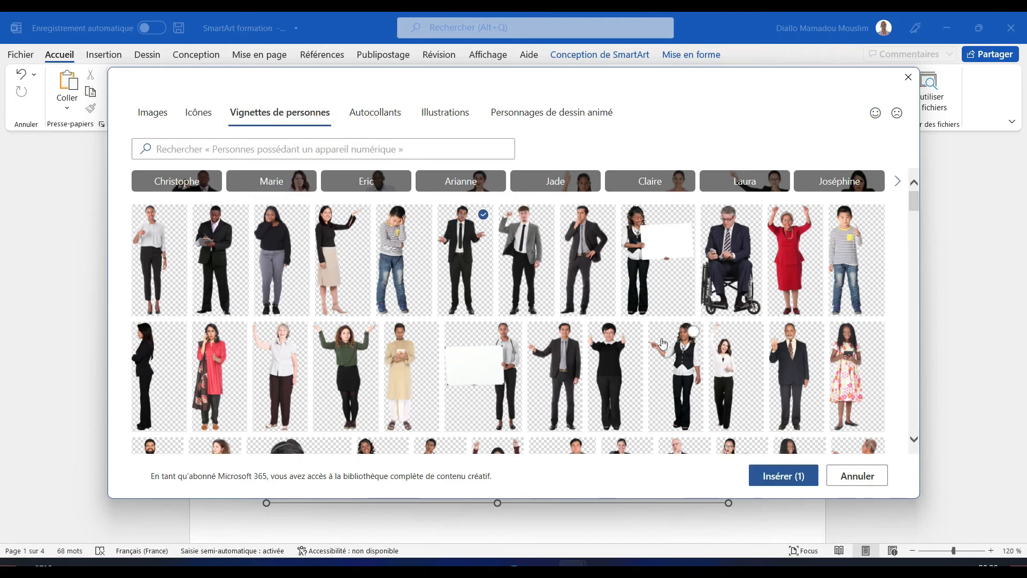
pyautogui.doubleClick(604, 349)
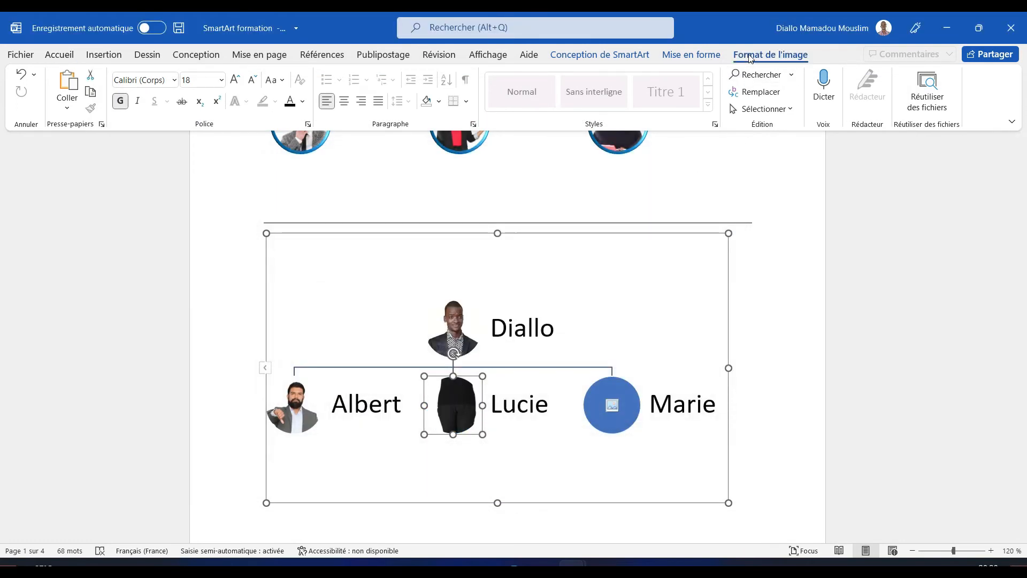
pyautogui.click(770, 55)
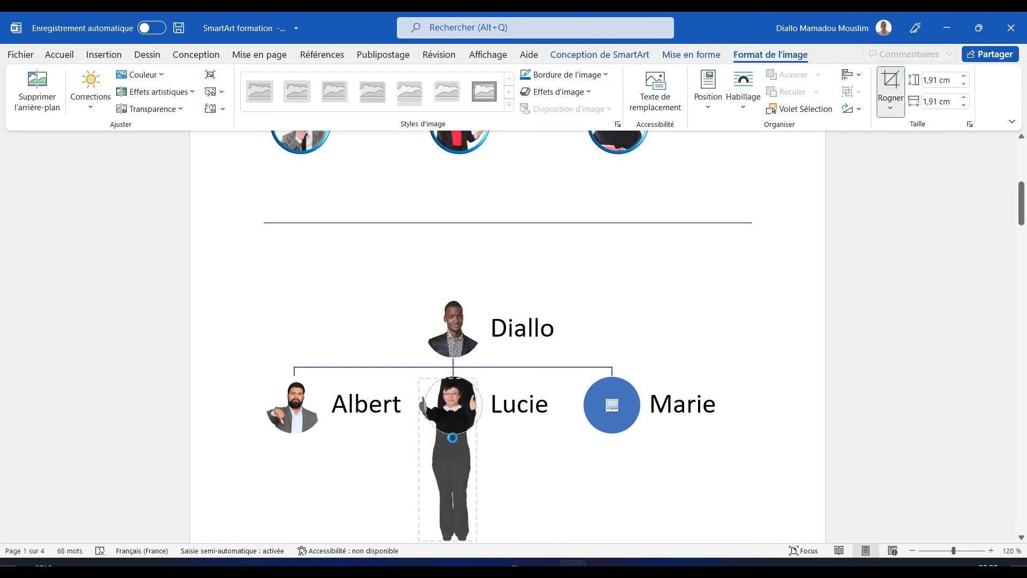
# Insert the "Vignettes de personnes" cutout of the boy in a striped T-shirt into the last second-level picture circle
pyautogui.click(613, 406)
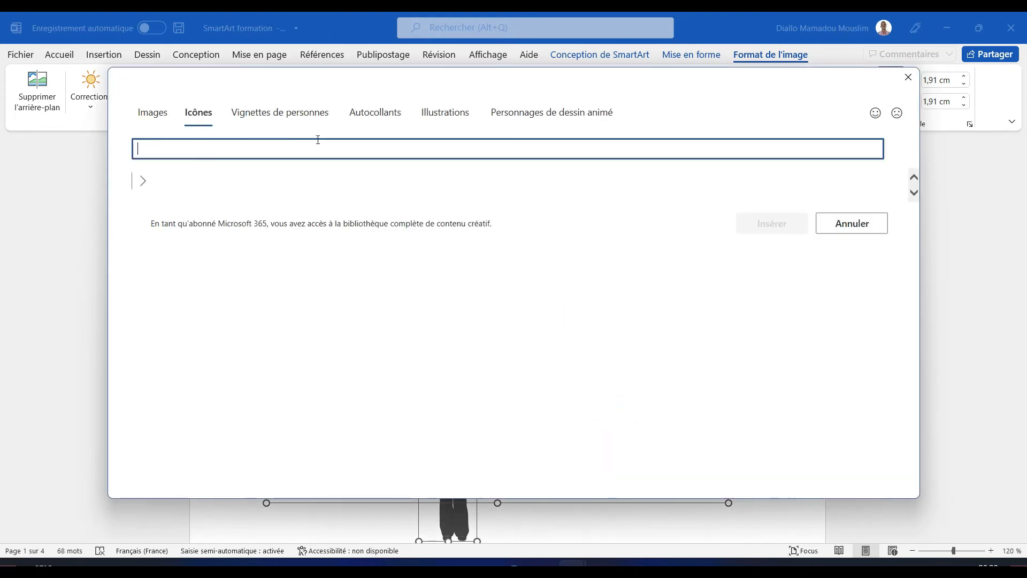
pyautogui.click(293, 116)
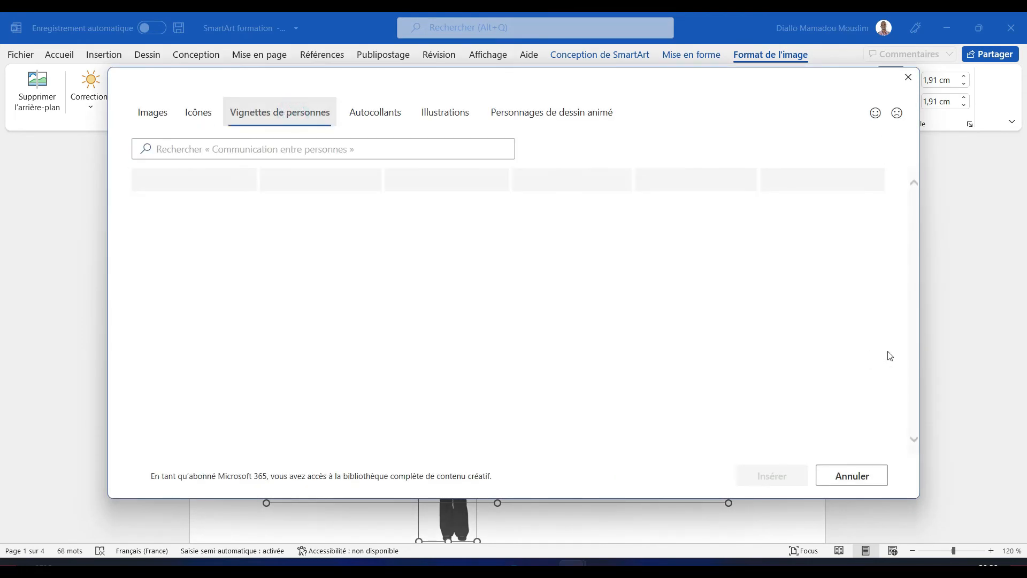
pyautogui.scroll(-10, 912, 365)
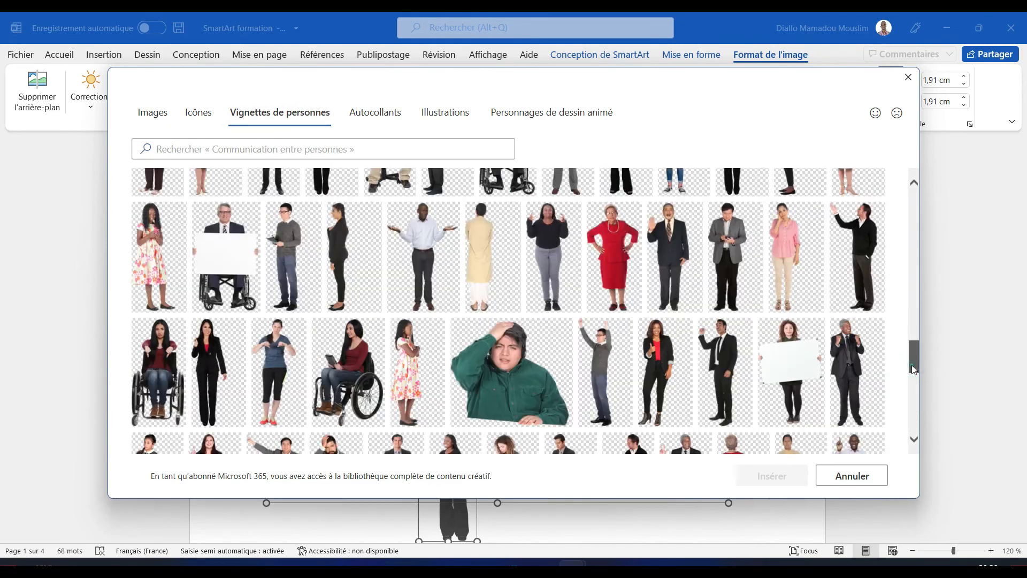
pyautogui.click(912, 366)
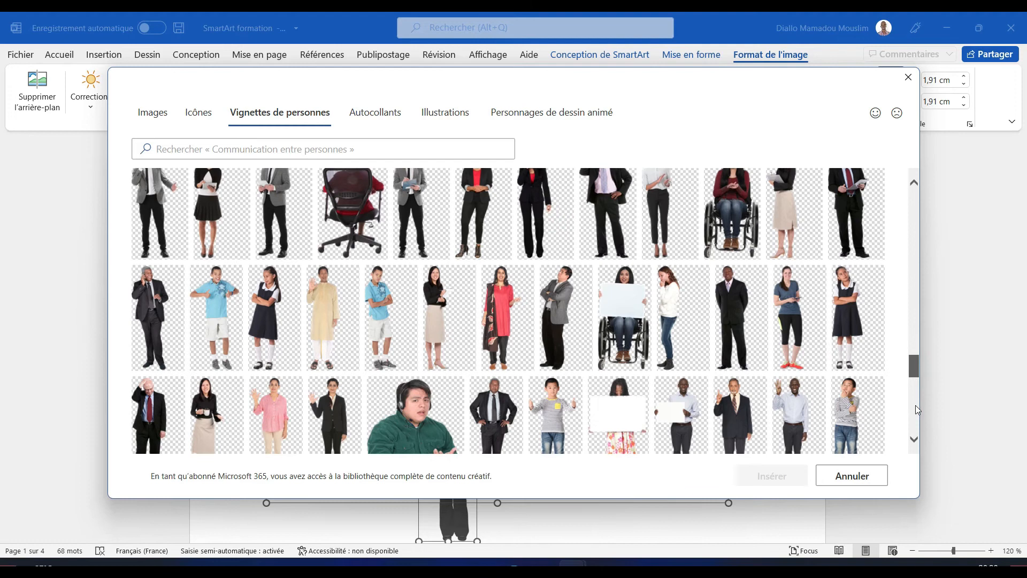
pyautogui.scroll(-5, 916, 406)
pyautogui.scroll(-1, 549, 274)
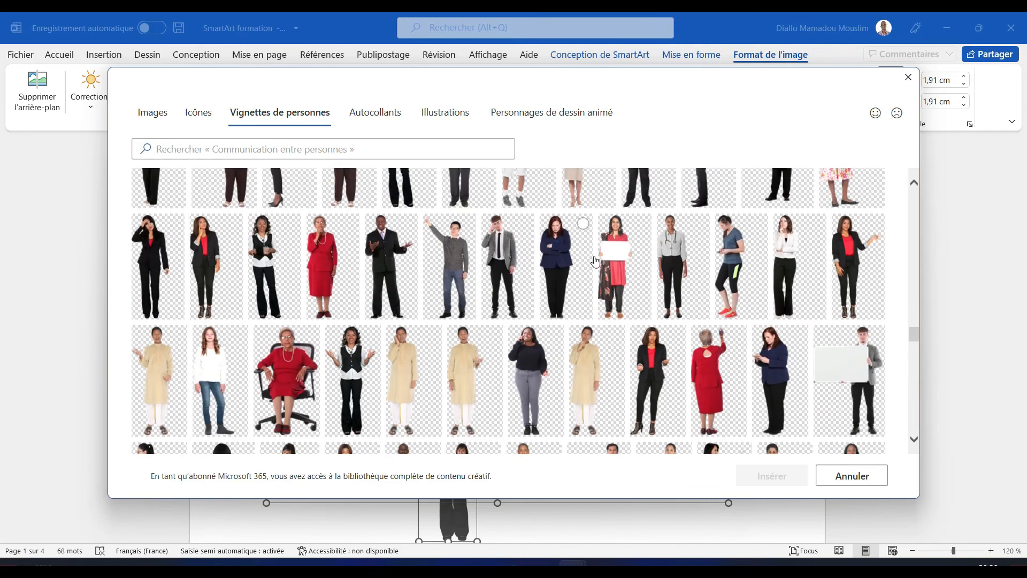
pyautogui.moveTo(911, 337); pyautogui.dragTo(910, 314)
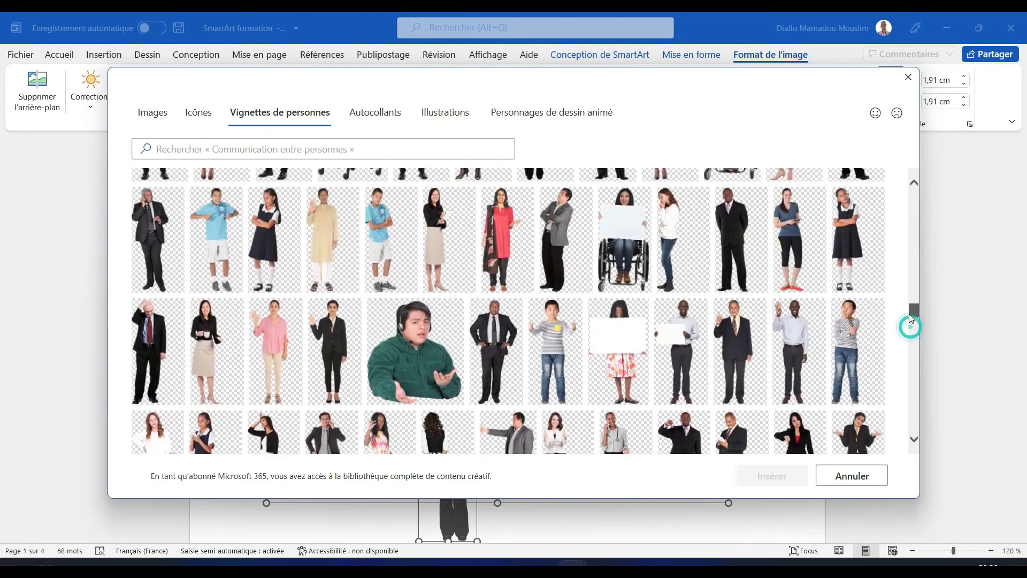
pyautogui.doubleClick(554, 325)
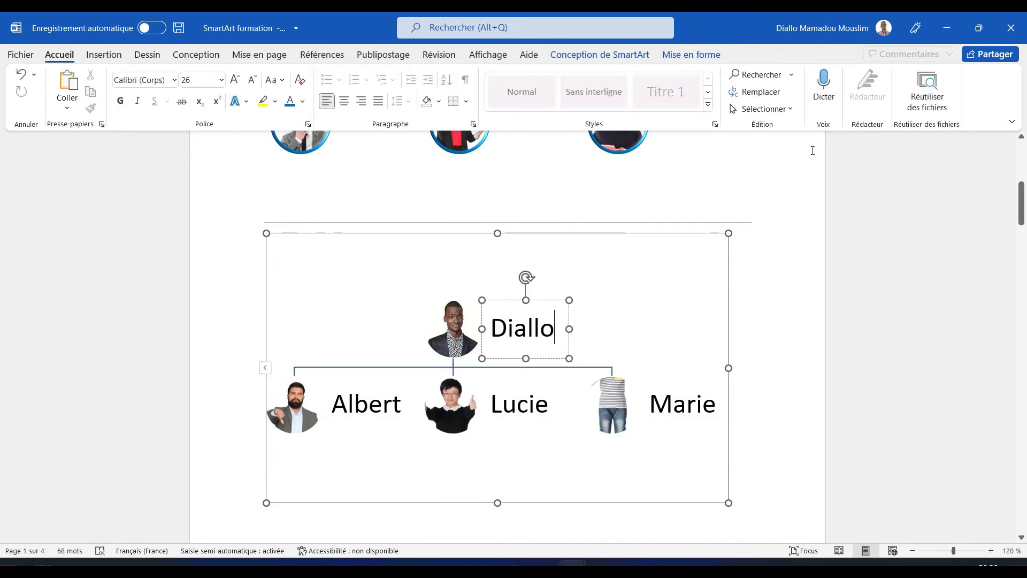
# Shift the boy's picture down within its circular crop so his head and chest fill the circle
pyautogui.click(717, 60)
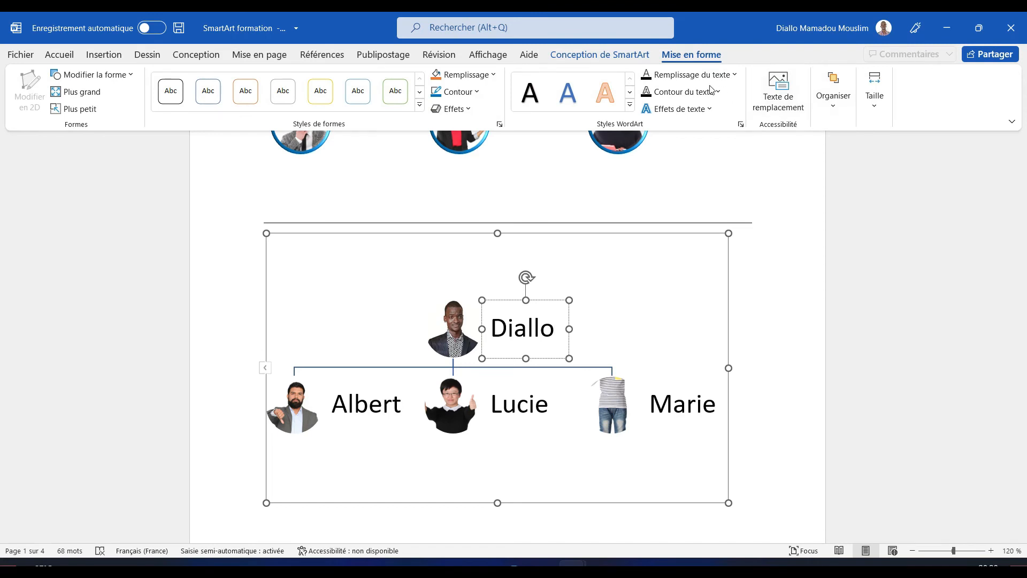
pyautogui.click(614, 410)
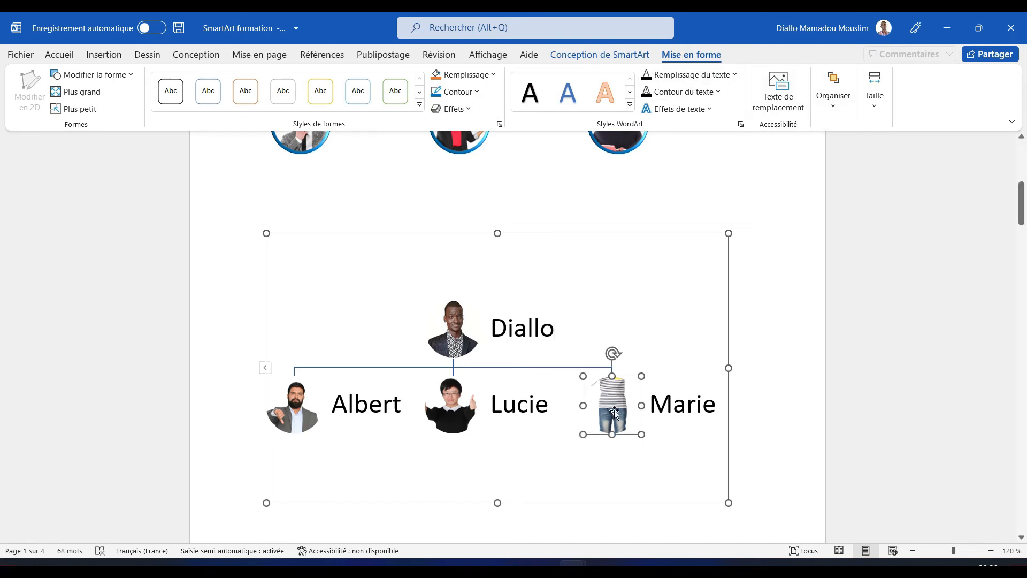
pyautogui.click(889, 86)
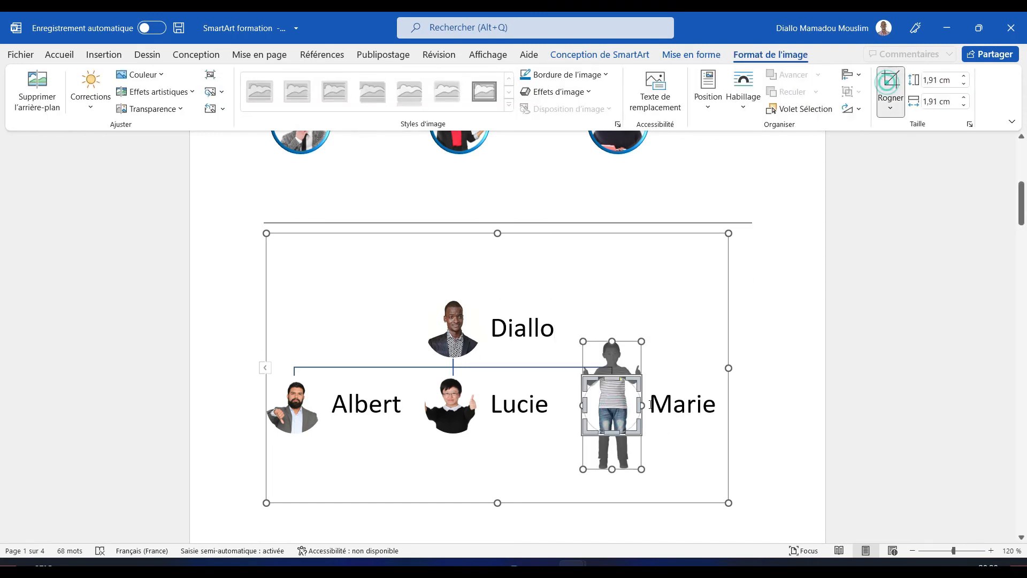
pyautogui.moveTo(620, 409); pyautogui.dragTo(621, 446)
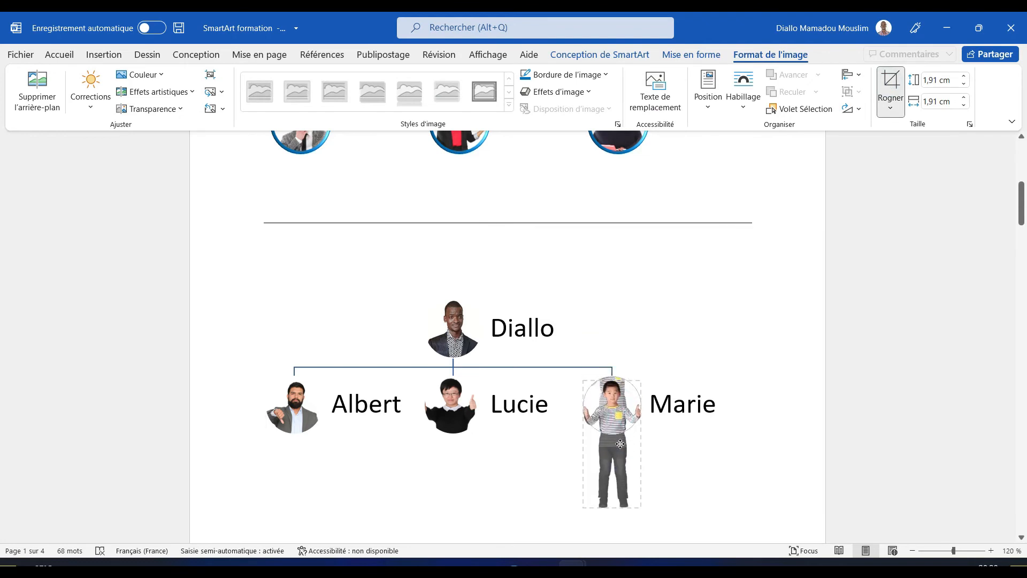
pyautogui.click(688, 349)
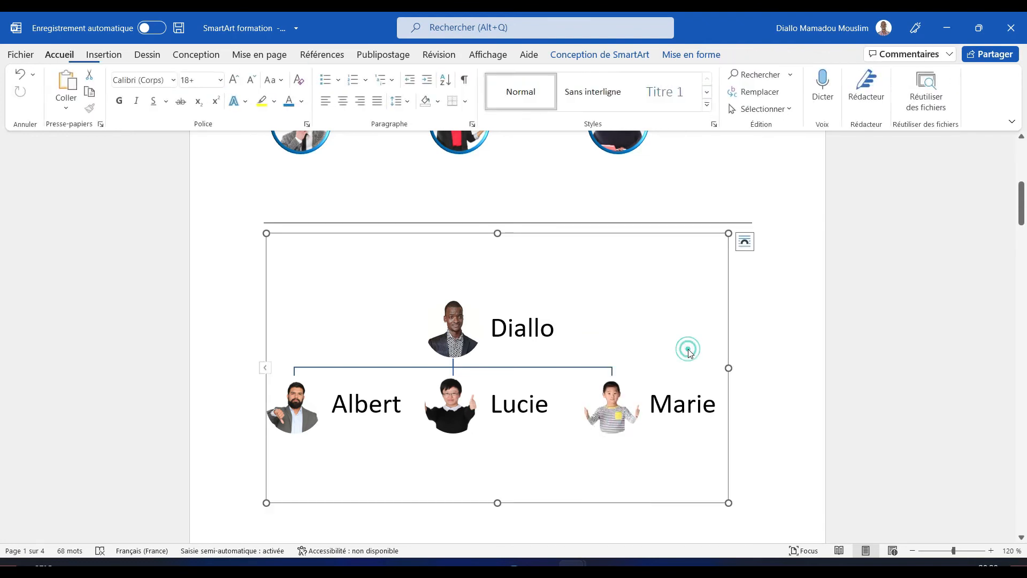
# Give the team leader's round picture a standard blue outline with a weight of 3 pt
pyautogui.click(475, 325)
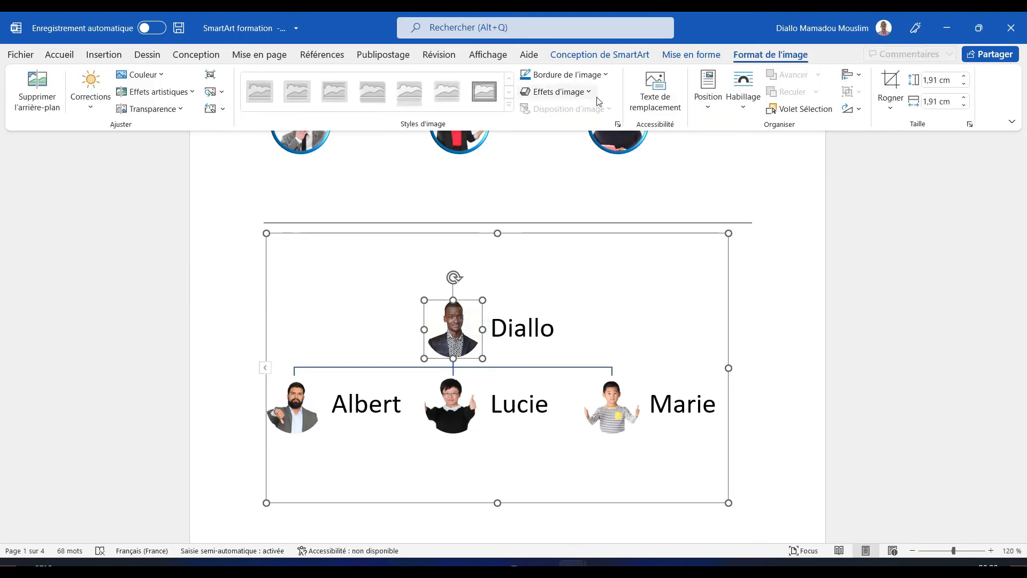
pyautogui.click(709, 58)
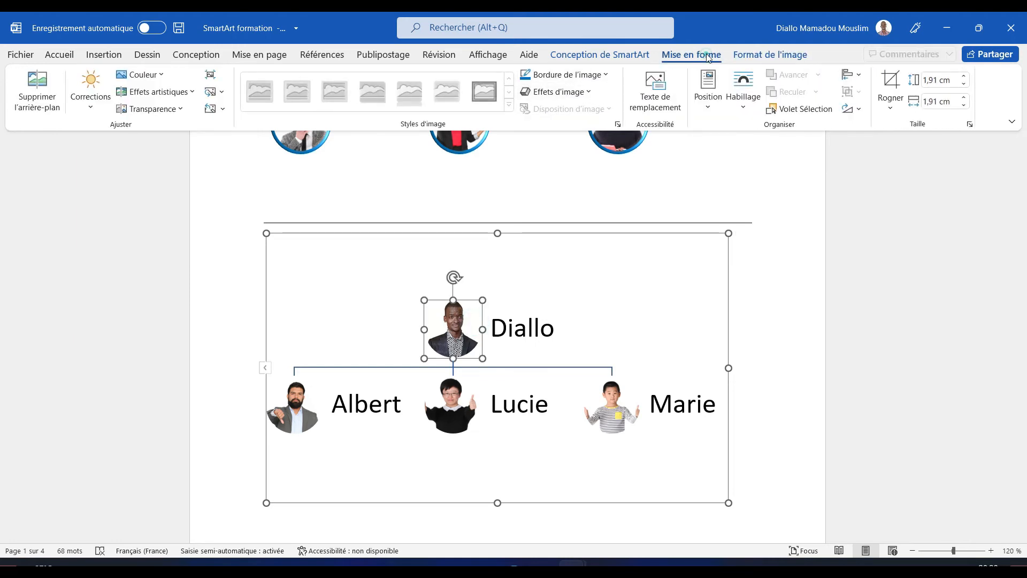
pyautogui.click(483, 94)
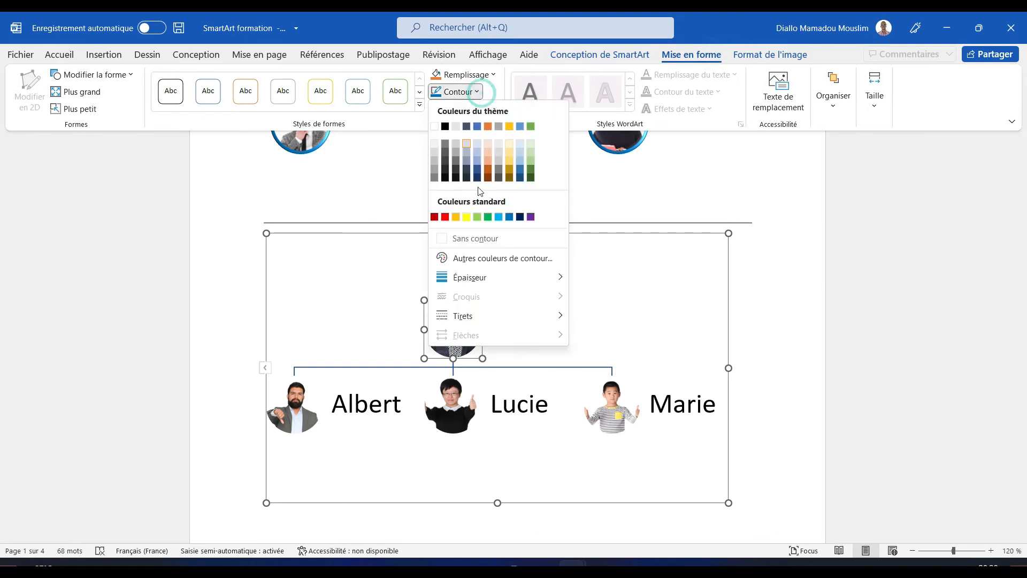
pyautogui.click(509, 216)
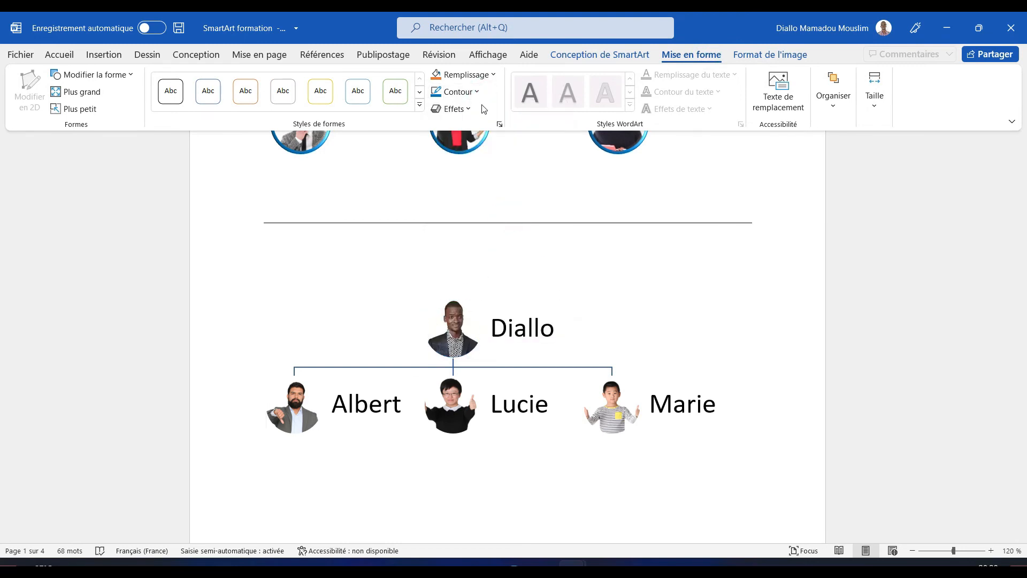
pyautogui.click(470, 92)
pyautogui.moveTo(535, 278)
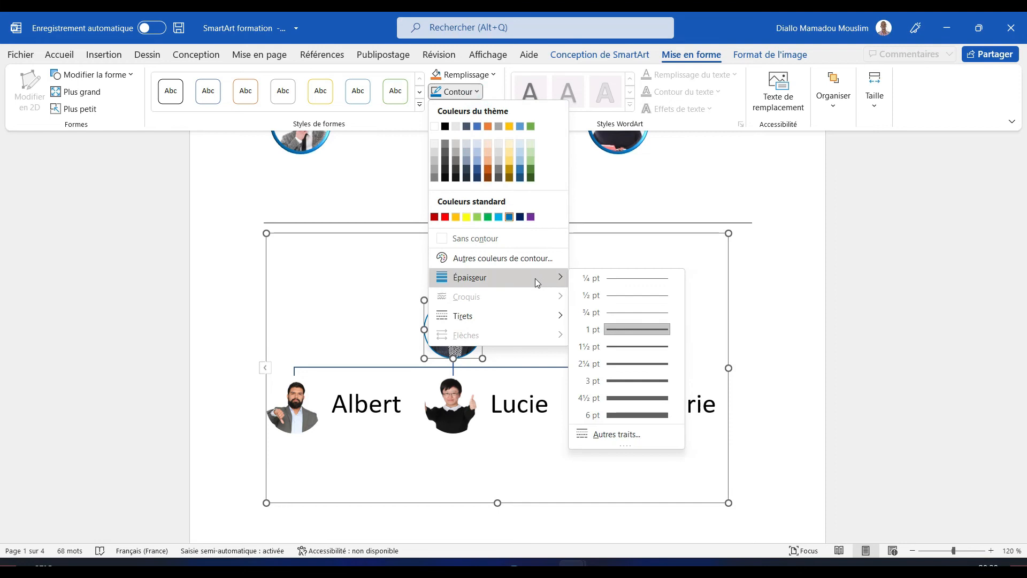
pyautogui.click(619, 380)
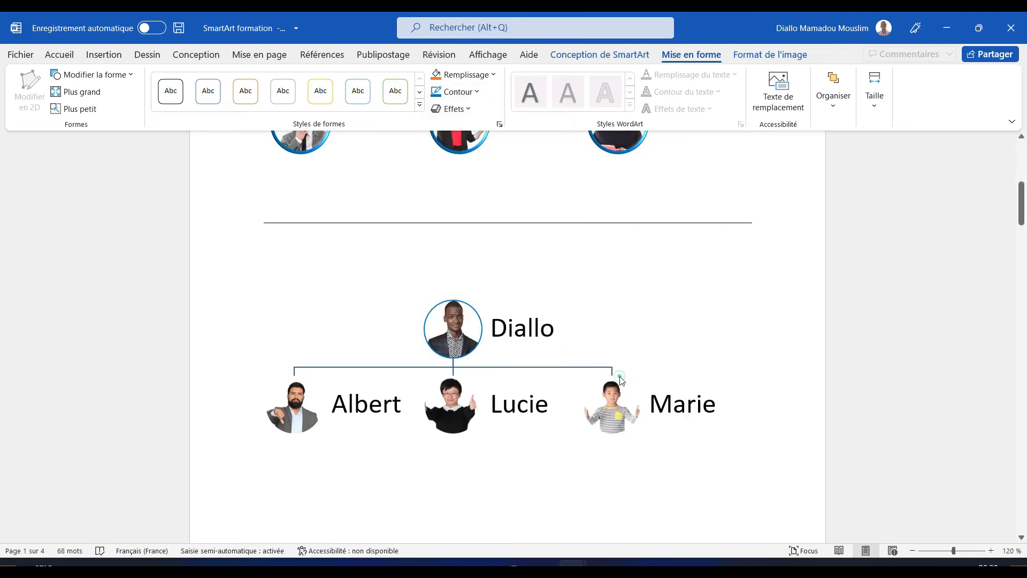
# Give the first second-level picture, the bearded man, a 3 pt outline in standard blue
pyautogui.click(302, 412)
pyautogui.click(474, 92)
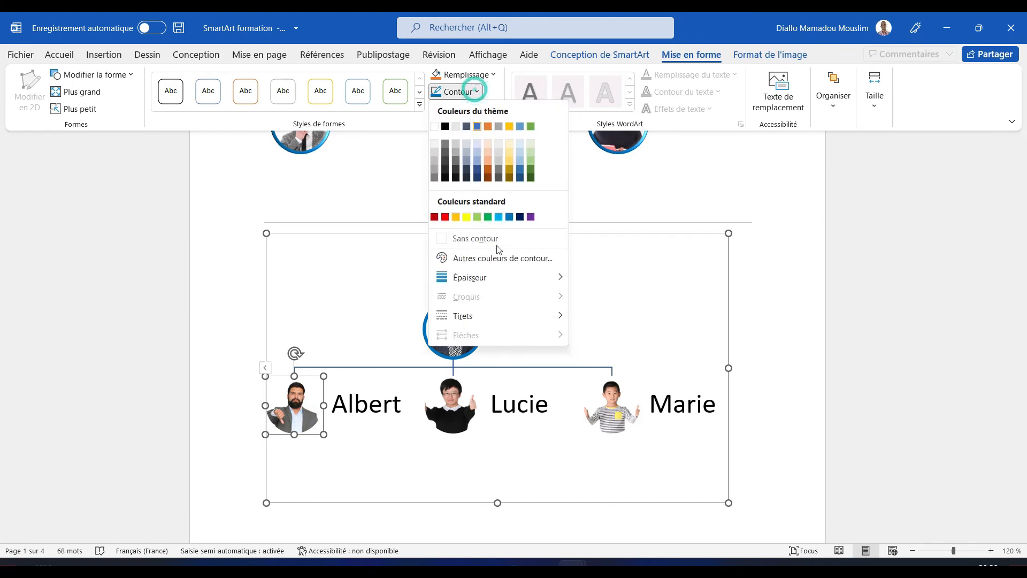
pyautogui.moveTo(554, 275)
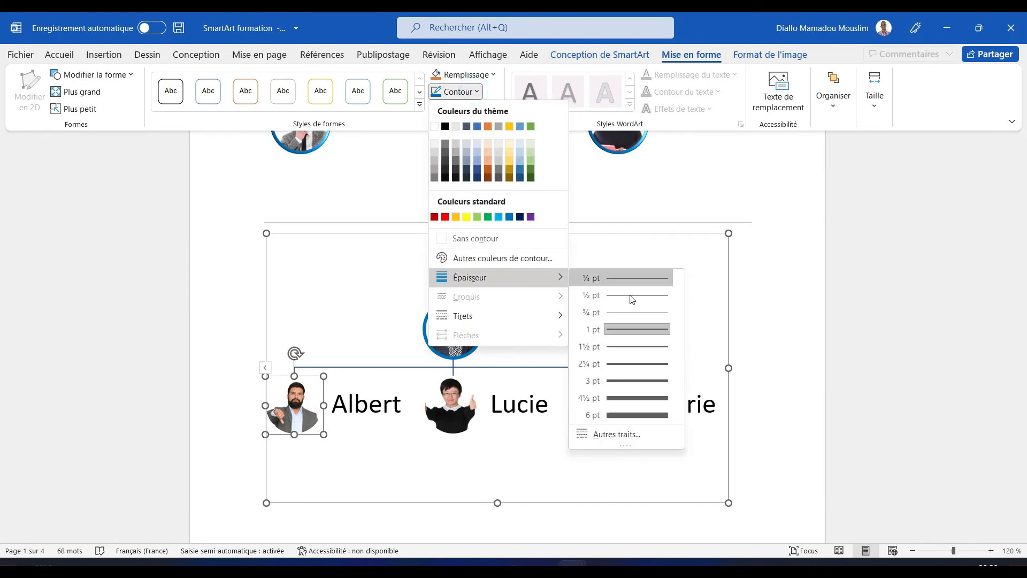
pyautogui.click(652, 380)
pyautogui.click(454, 93)
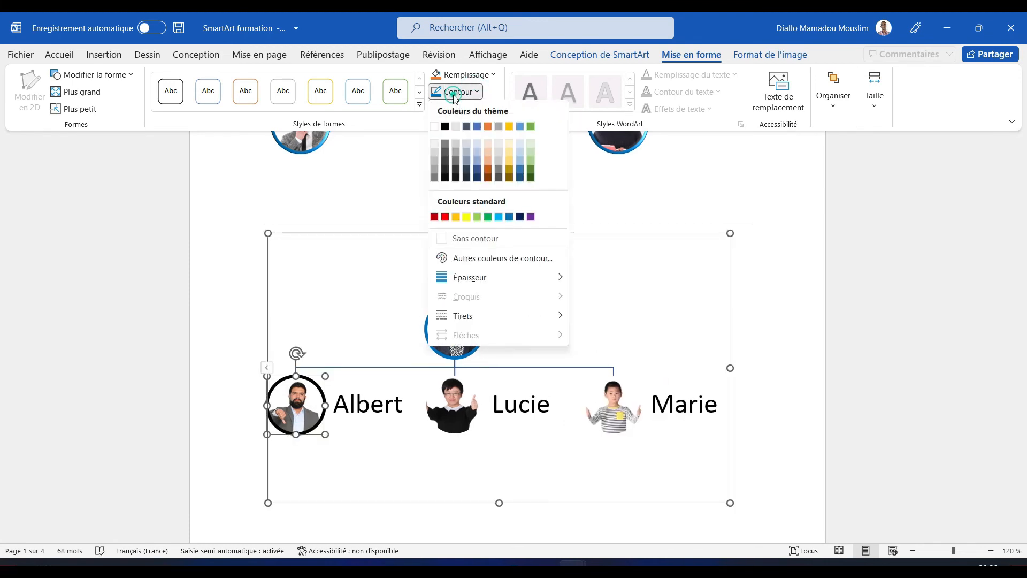
pyautogui.click(510, 217)
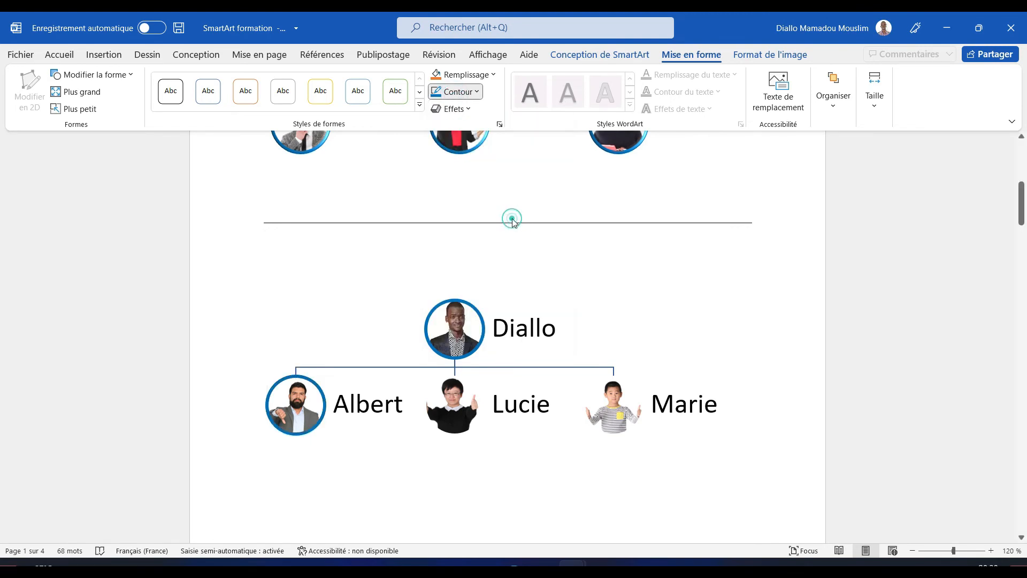
# Outline the middle second-level picture, the person in the black sweater, in standard blue at 3 pt
pyautogui.click(463, 399)
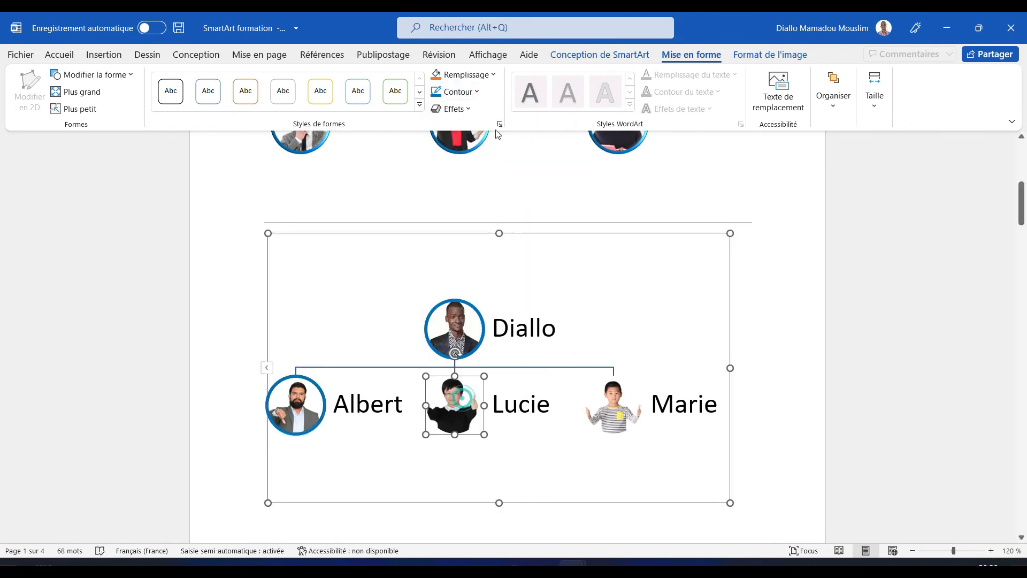
pyautogui.click(476, 93)
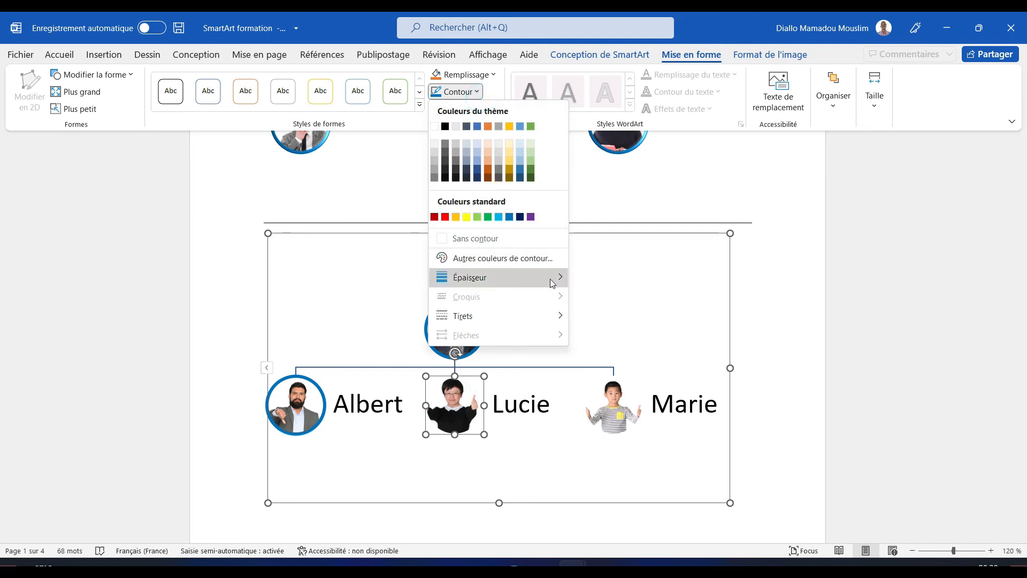
pyautogui.moveTo(550, 277)
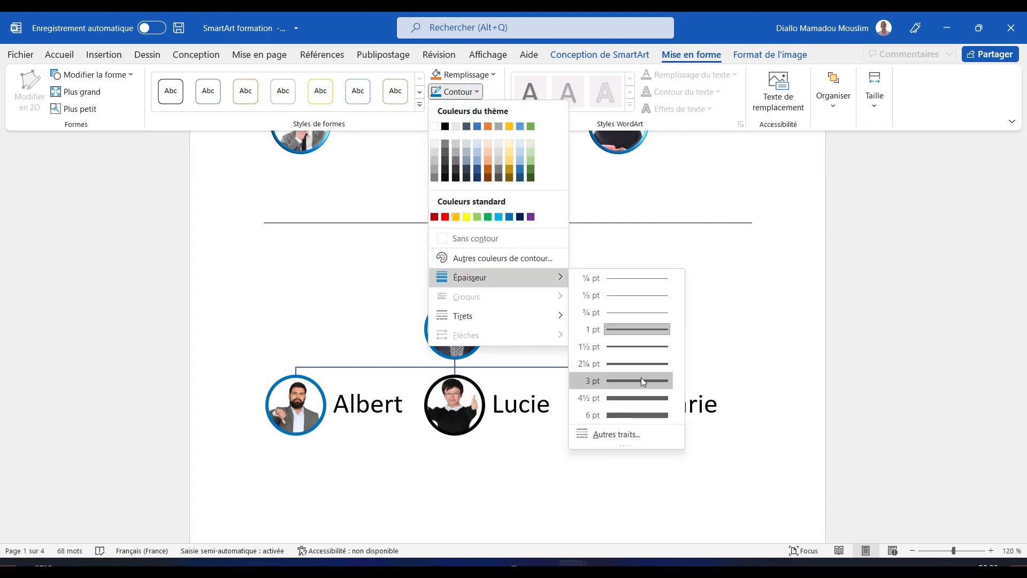
pyautogui.click(641, 379)
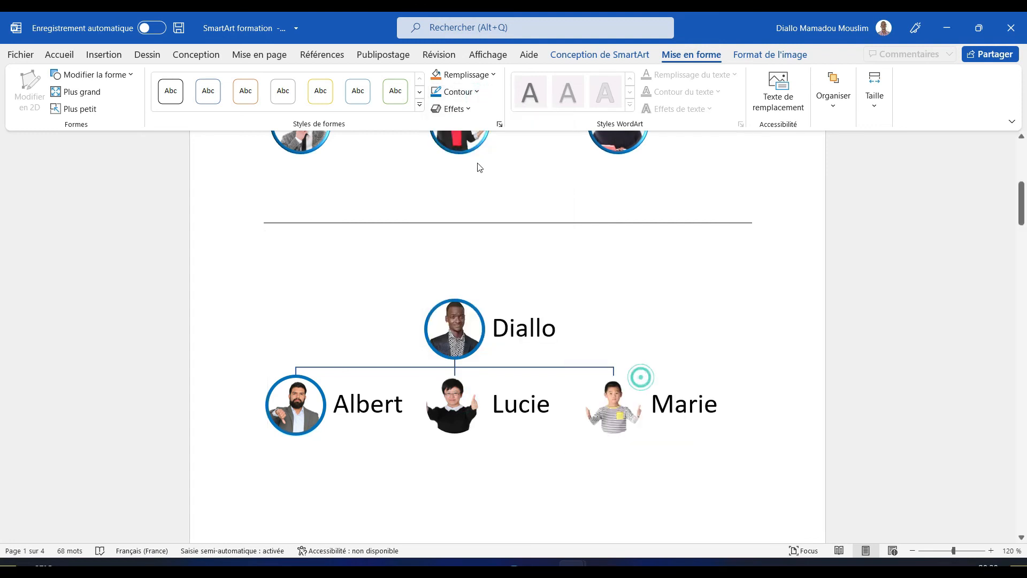
pyautogui.click(473, 92)
pyautogui.click(509, 218)
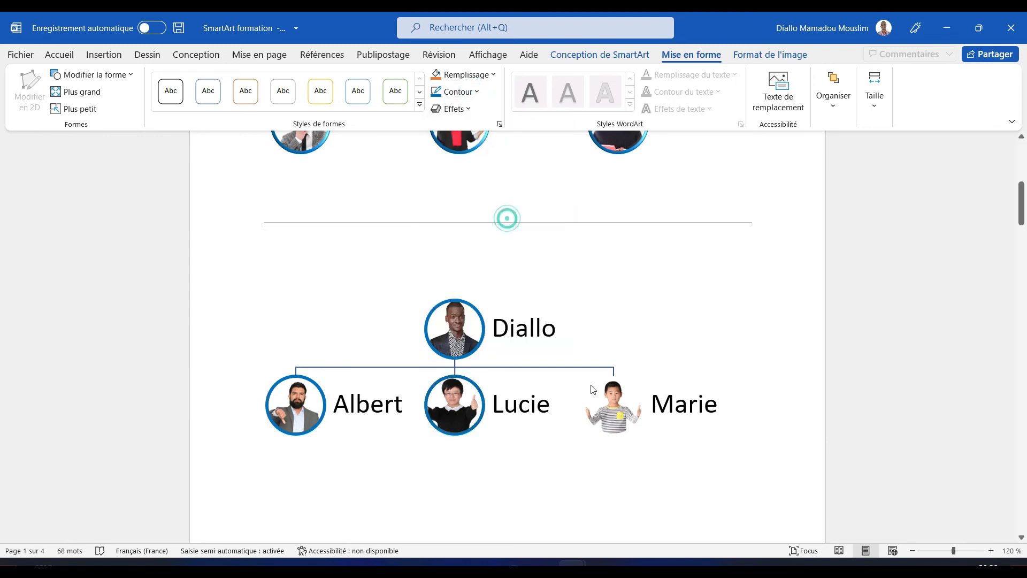
# Apply a 3 pt standard blue outline to the last second-level picture, the boy in the striped T-shirt
pyautogui.click(612, 405)
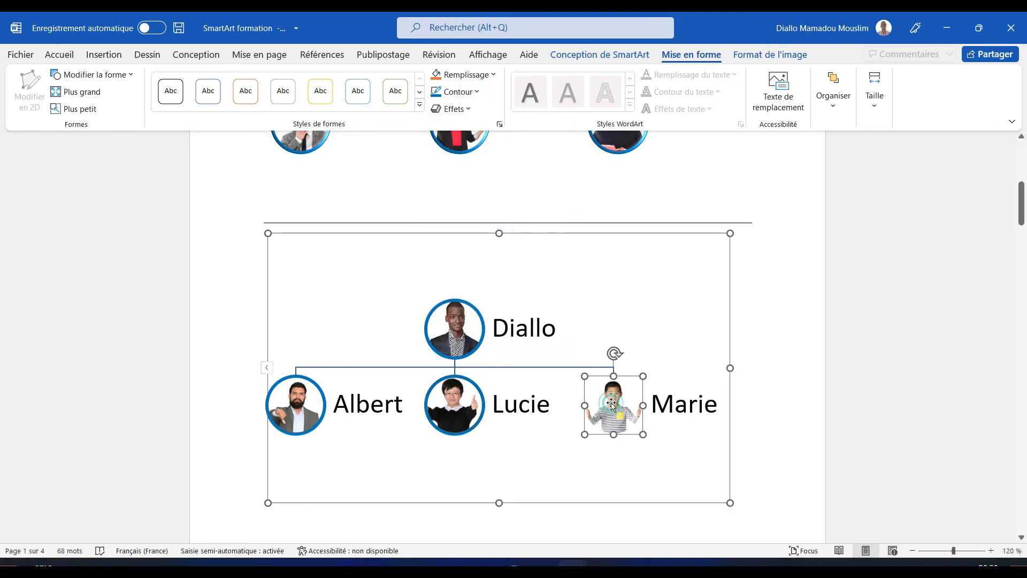
pyautogui.click(478, 93)
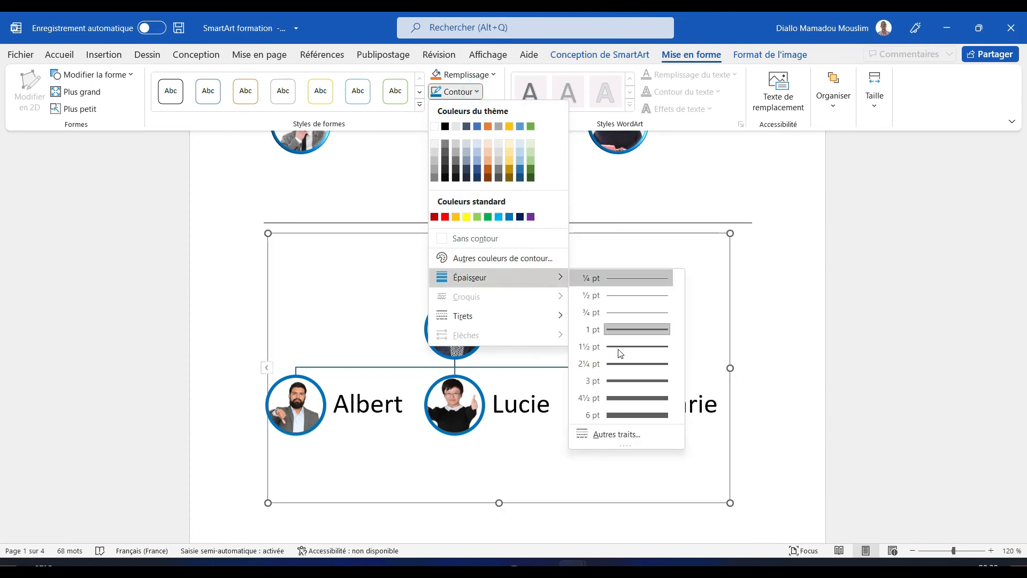
pyautogui.click(618, 381)
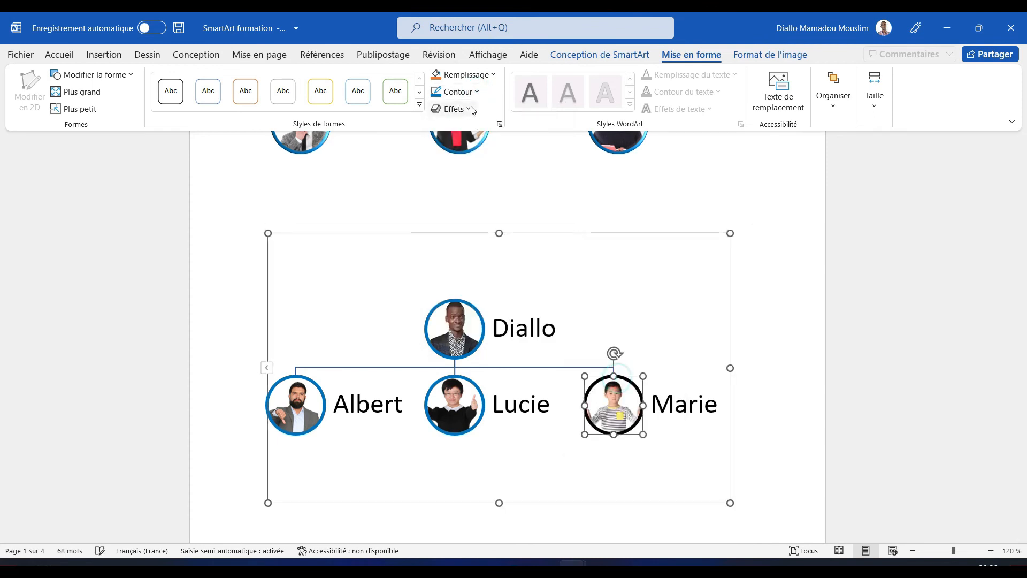
pyautogui.click(477, 93)
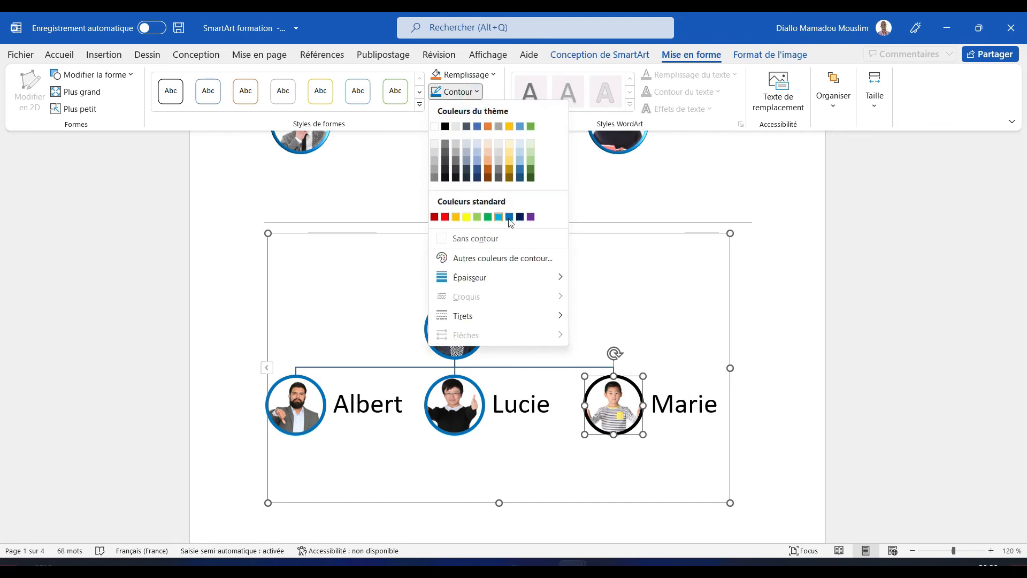
pyautogui.click(510, 221)
pyautogui.click(487, 76)
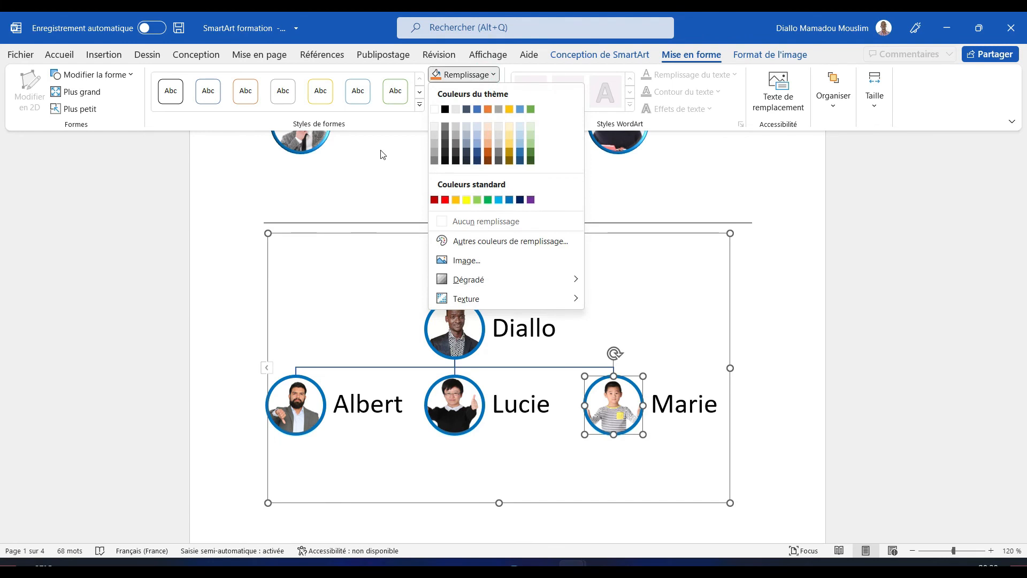
pyautogui.click(397, 153)
pyautogui.click(470, 109)
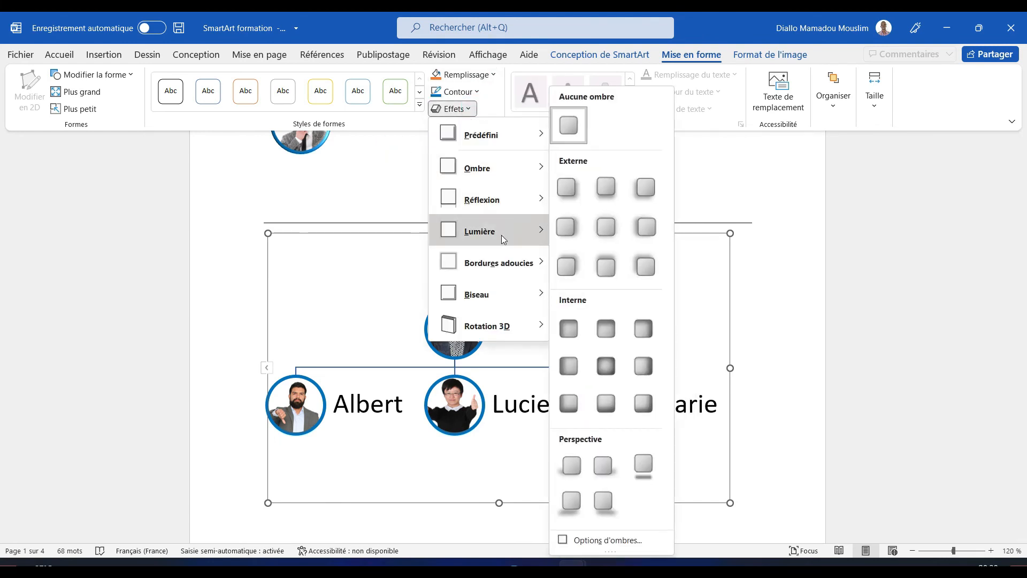
pyautogui.click(289, 257)
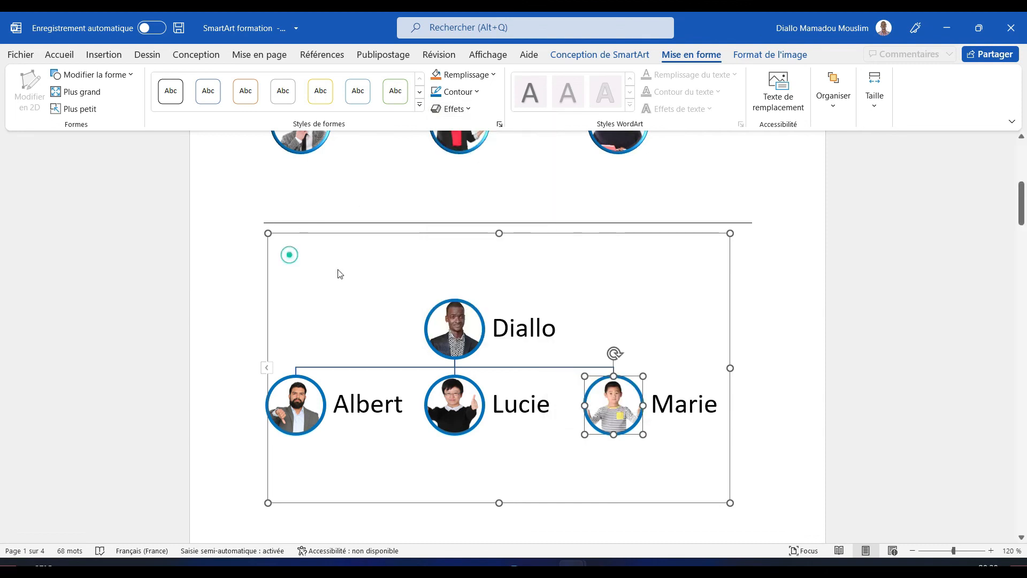
# Change the font color of the team leader's name and all three second-level names to blue
pyautogui.doubleClick(513, 325)
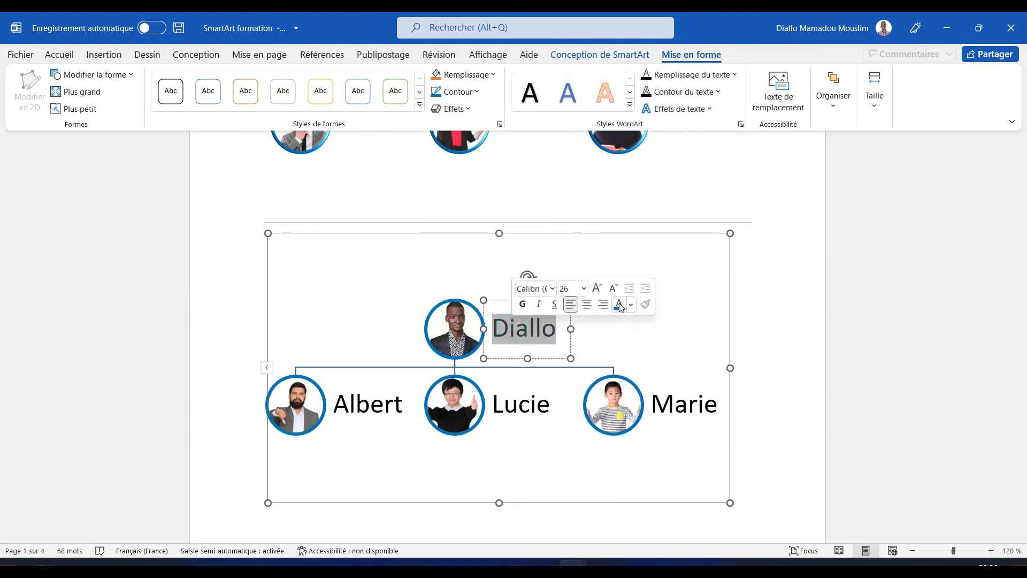
pyautogui.click(620, 303)
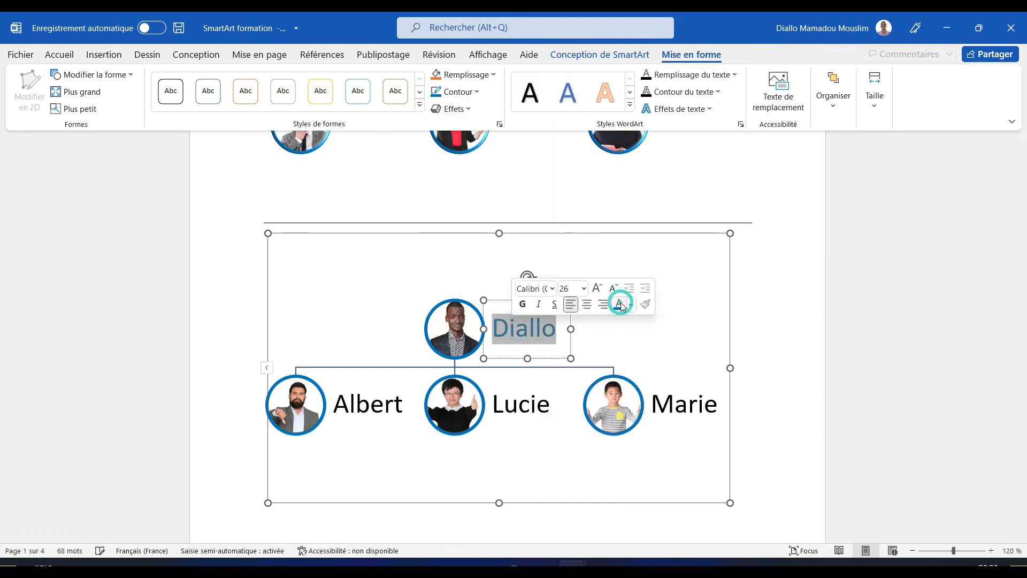
pyautogui.doubleClick(536, 405)
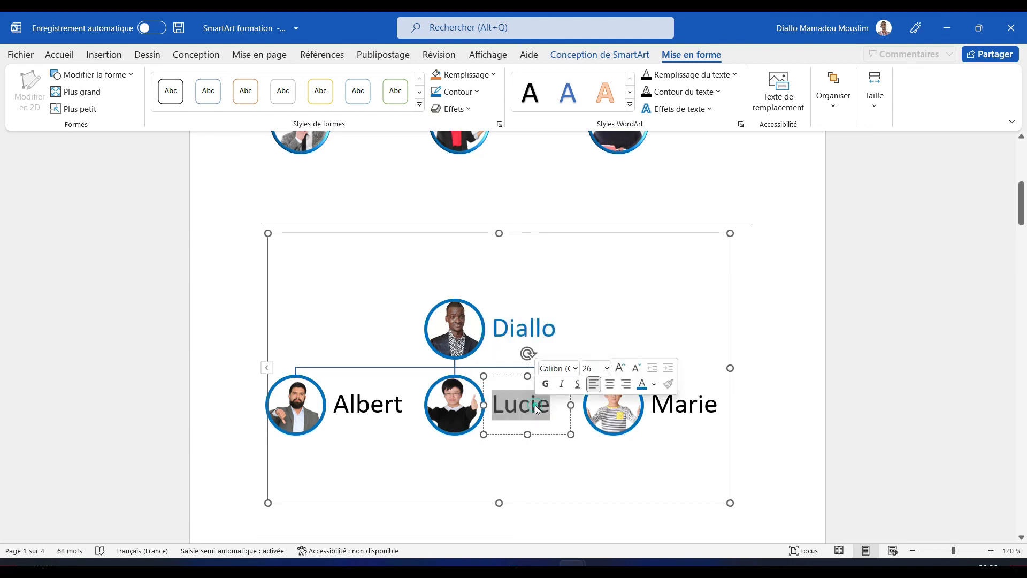
pyautogui.click(643, 385)
pyautogui.doubleClick(687, 405)
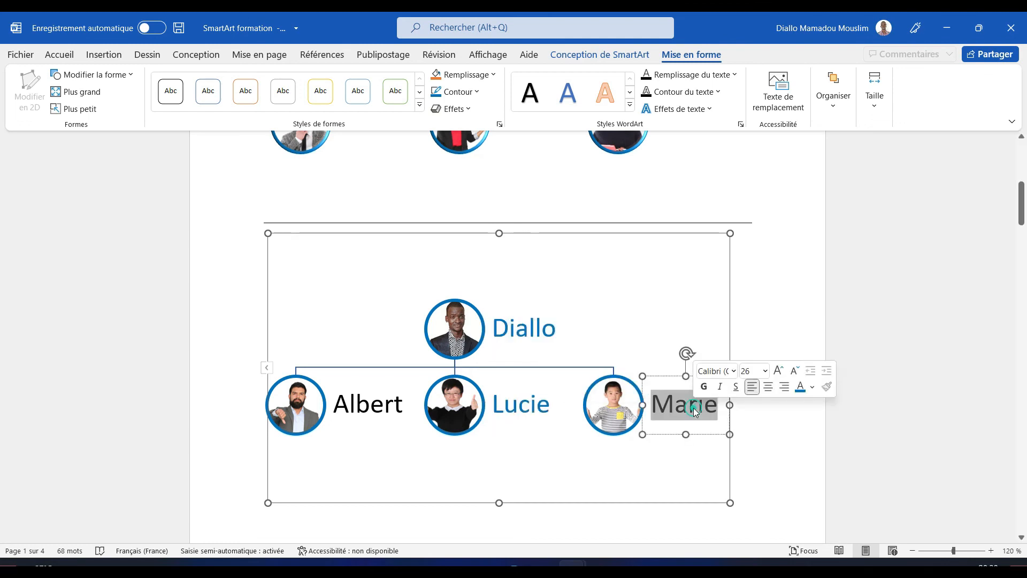
pyautogui.click(801, 387)
pyautogui.doubleClick(371, 412)
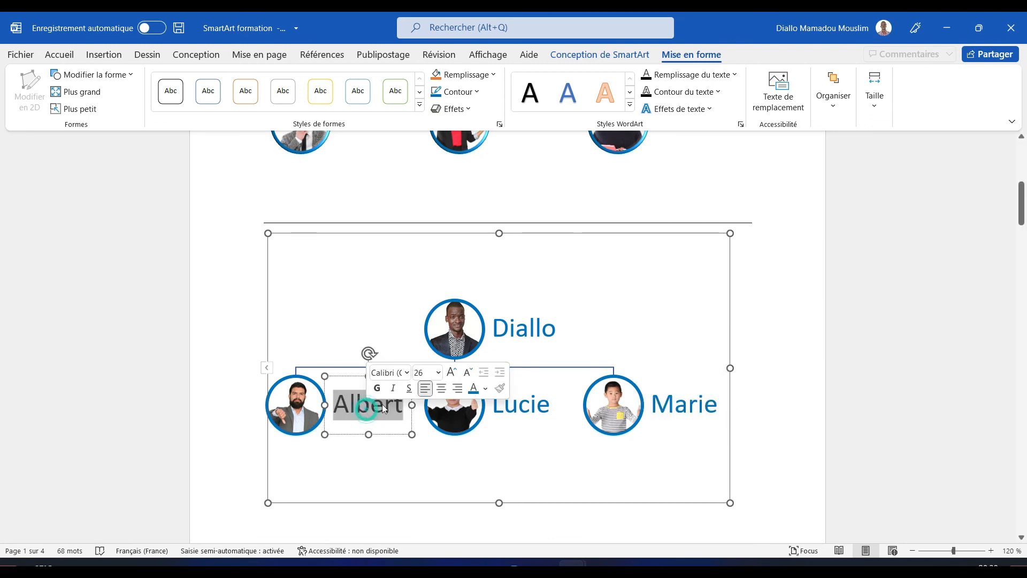
pyautogui.click(474, 390)
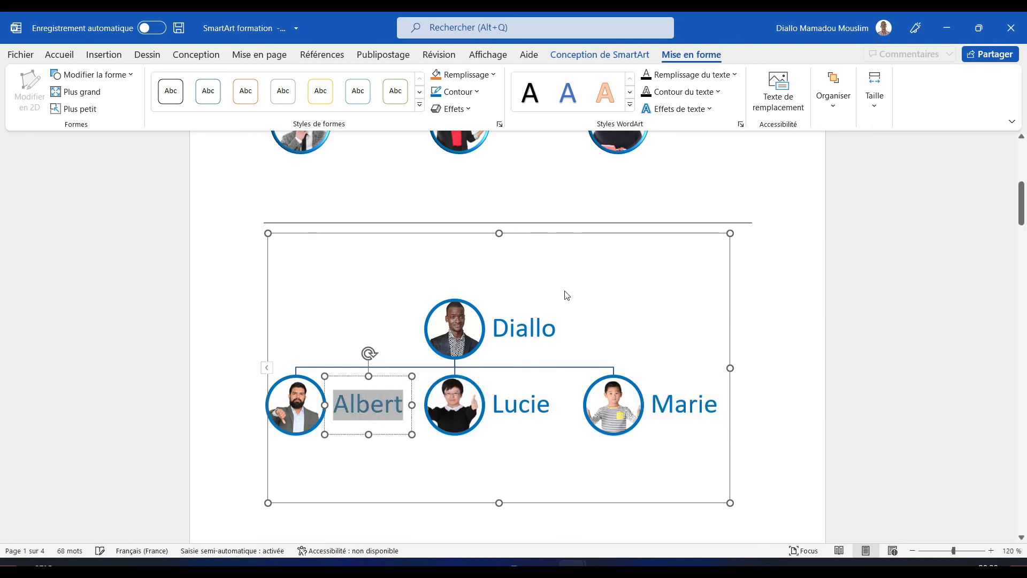
pyautogui.click(565, 290)
pyautogui.moveTo(1023, 210)
pyautogui.mouseDown()
pyautogui.moveTo(1021, 196)
pyautogui.moveTo(1022, 211)
pyautogui.mouseUp()
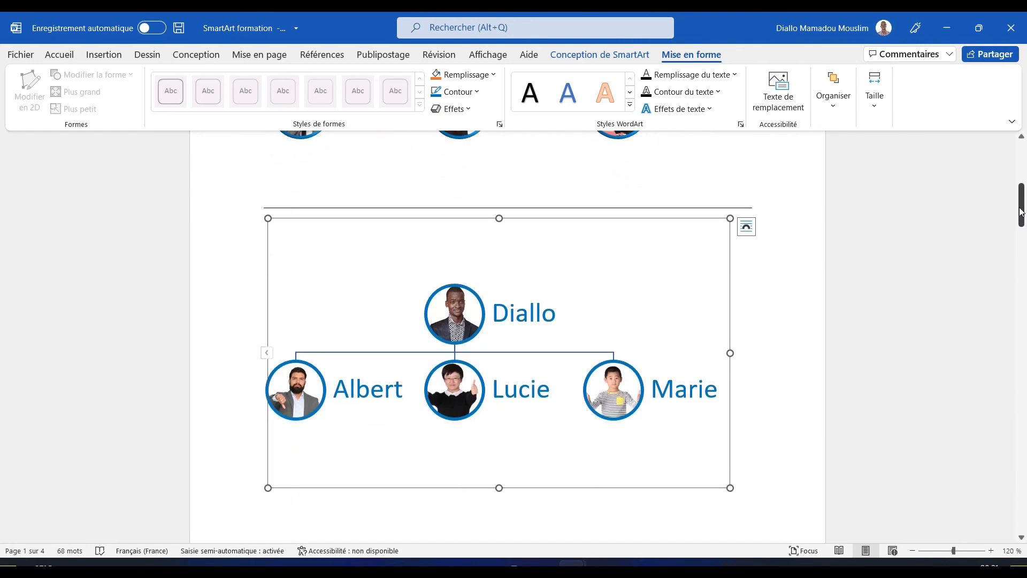